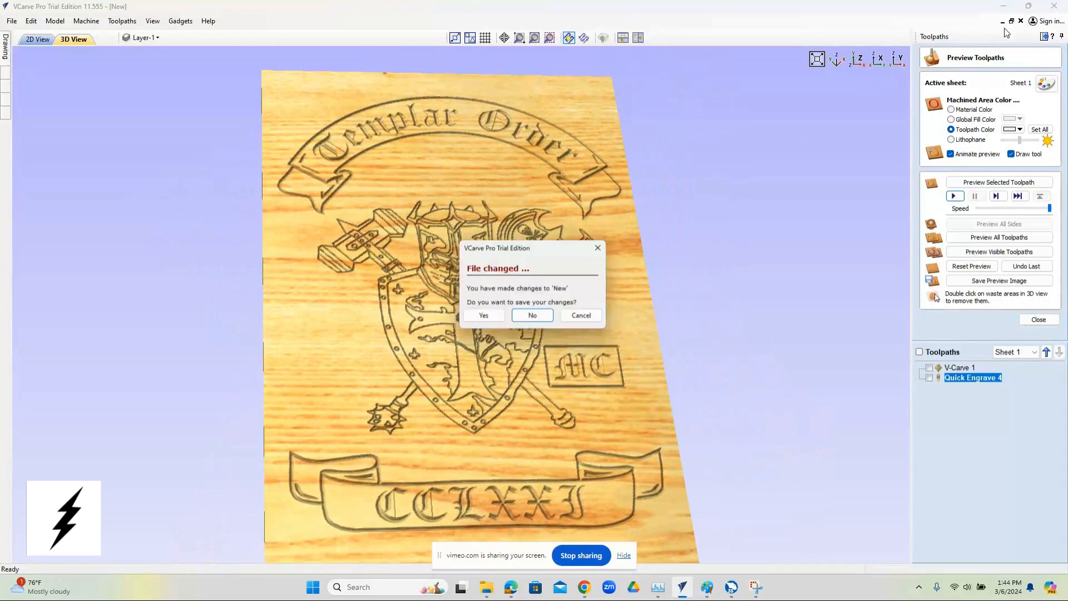
Discard the open file's changes and create a new single-sided job, 20 by 33 inches and 0.75 inches thick
{"action": "left_click", "coordinate": [533, 316]}
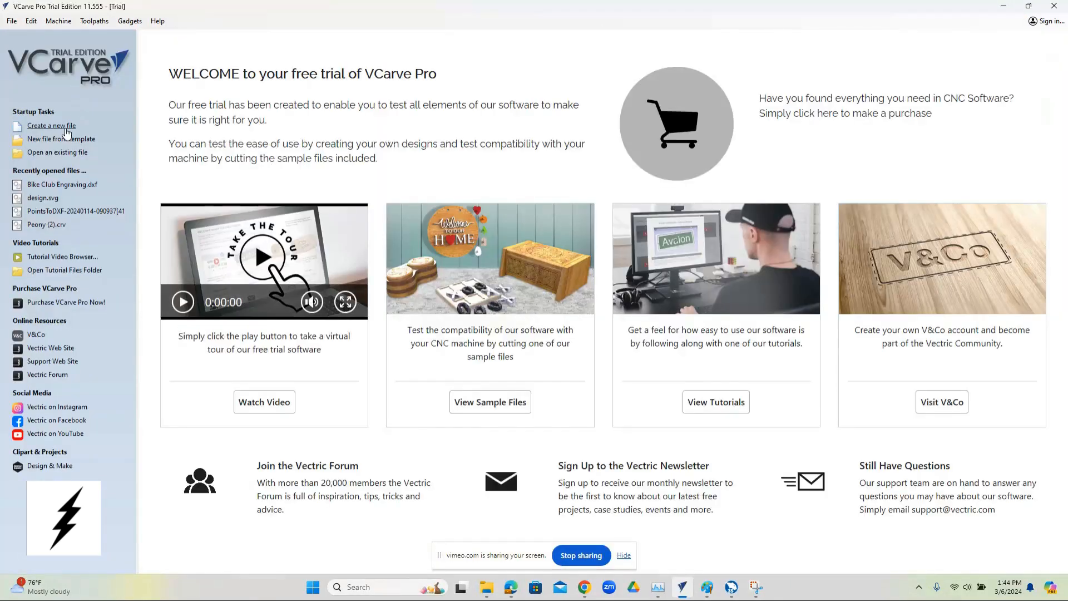
{"action": "left_click", "coordinate": [65, 128]}
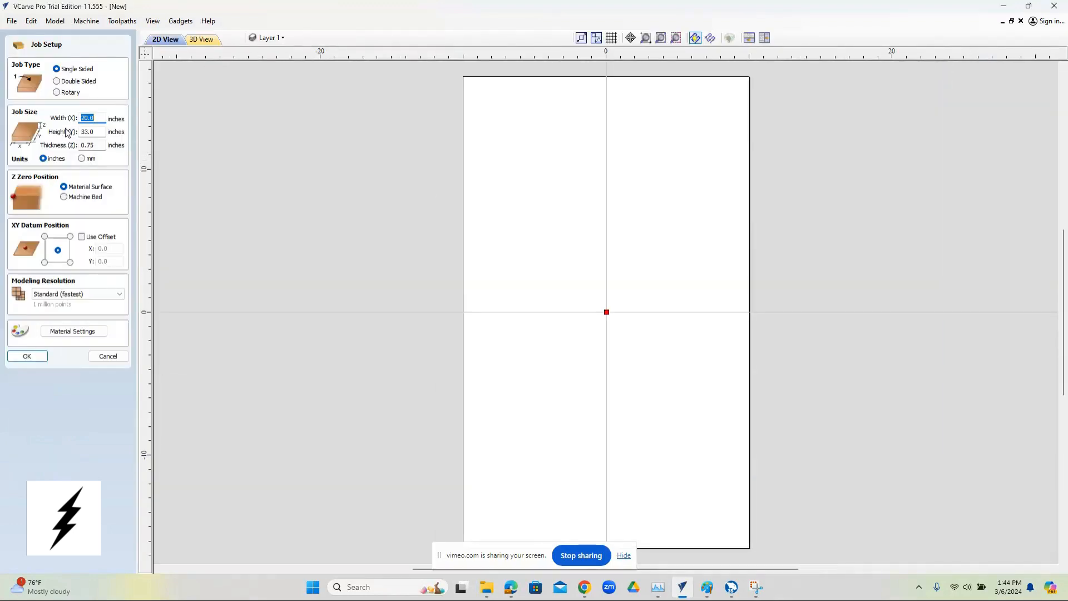
{"action": "left_click", "coordinate": [99, 118]}
{"action": "left_click", "coordinate": [99, 132]}
{"action": "left_click", "coordinate": [100, 145]}
{"action": "left_click", "coordinate": [25, 355]}
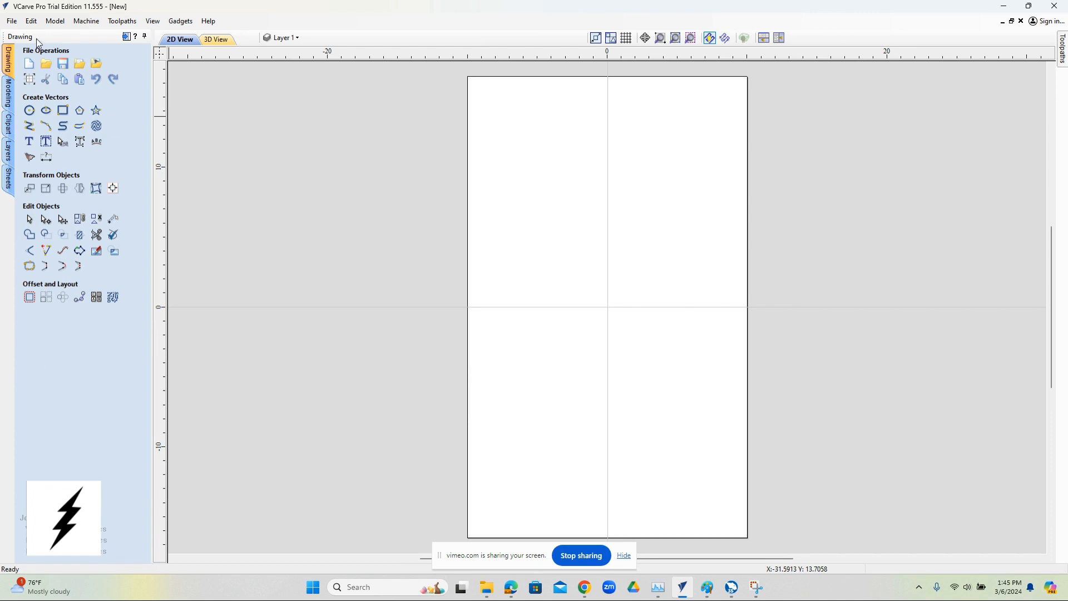
Import the vectors from Bike Club Text FPNS.dxf in the For Approval folder
{"action": "left_click", "coordinate": [12, 21]}
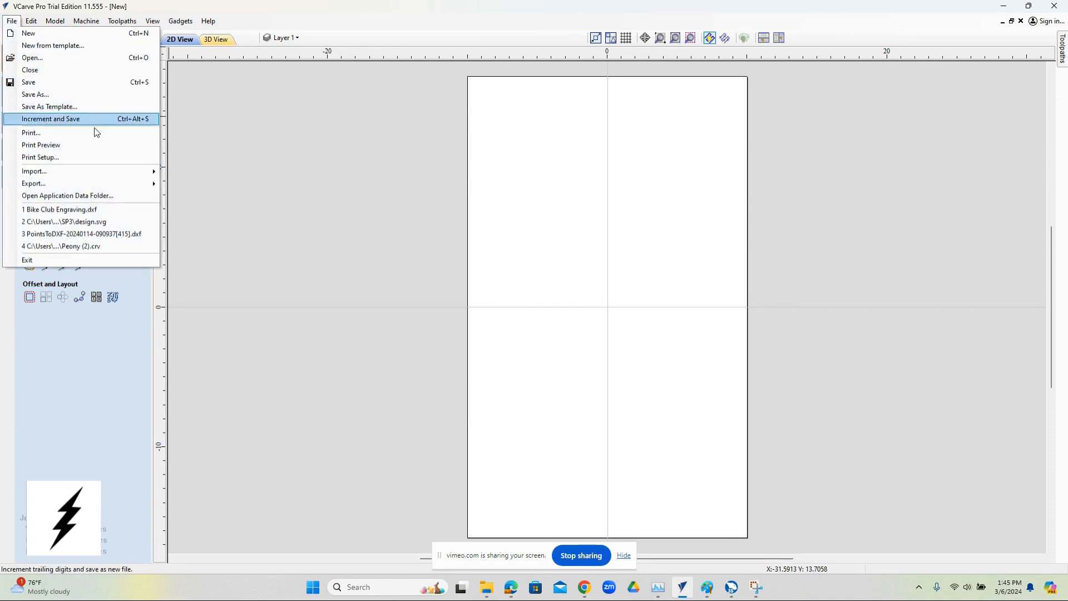
{"action": "mouse_move", "coordinate": [116, 172]}
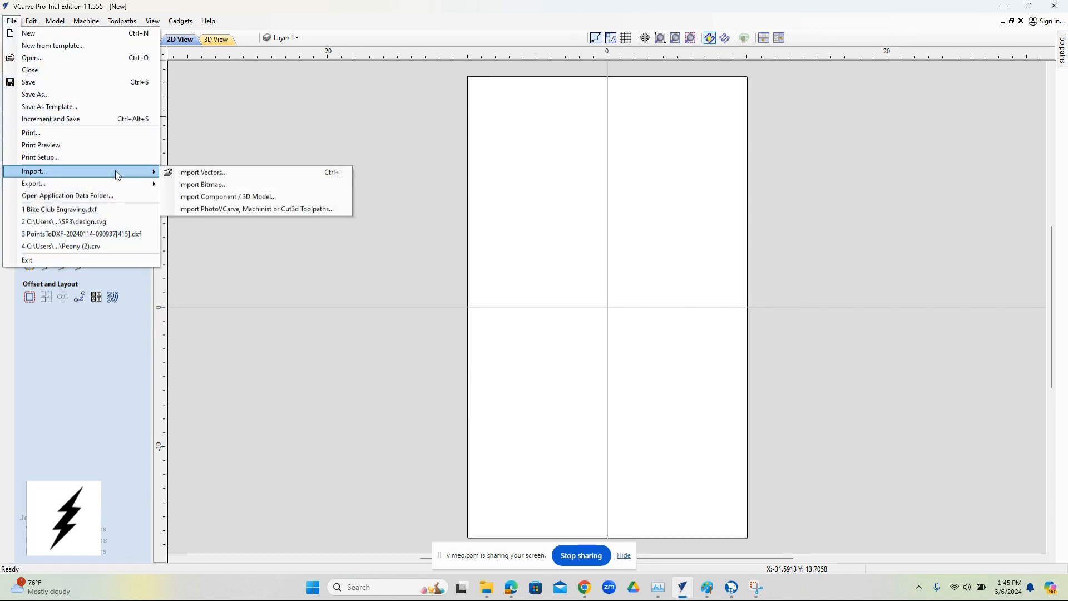
{"action": "left_click", "coordinate": [257, 177]}
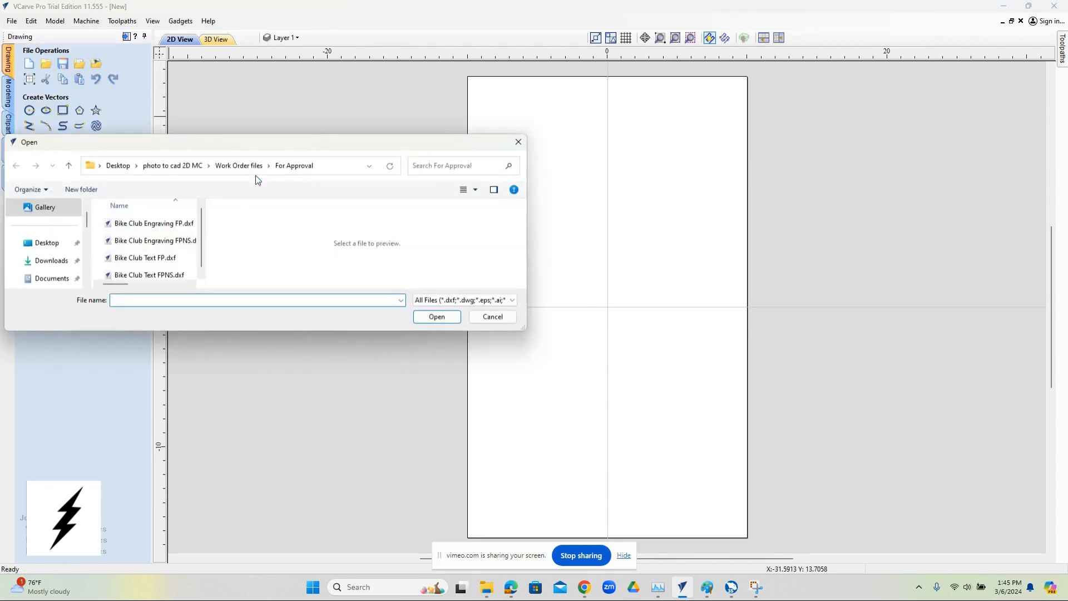
{"action": "left_click_drag", "start_coordinate": [198, 231], "coordinate": [199, 243]}
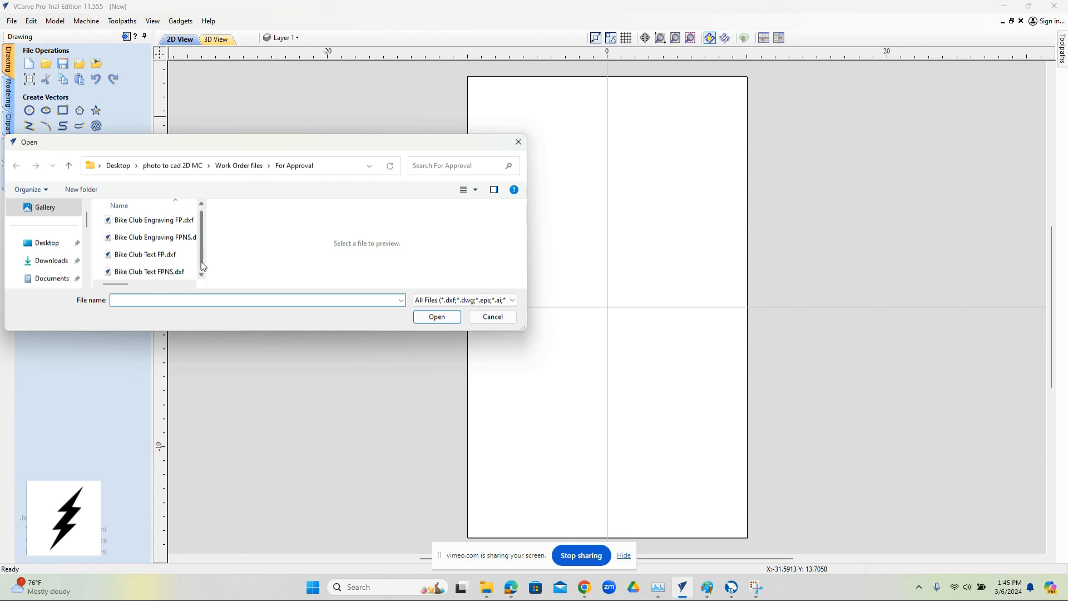
{"action": "left_click", "coordinate": [169, 272]}
{"action": "left_click", "coordinate": [437, 317]}
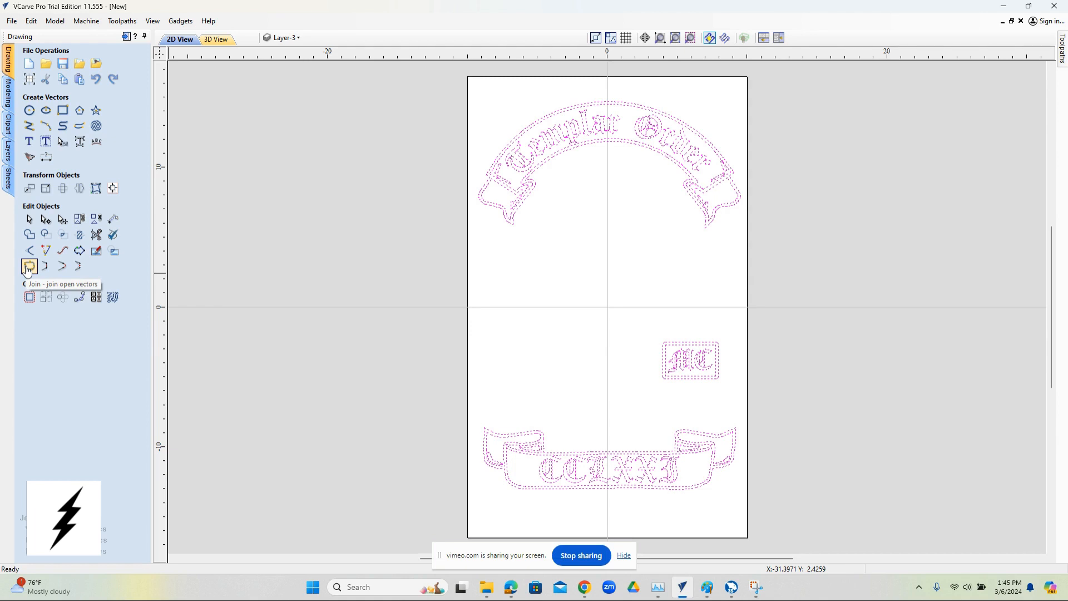
Join the imported open vectors into closed ones
{"action": "left_click", "coordinate": [29, 266]}
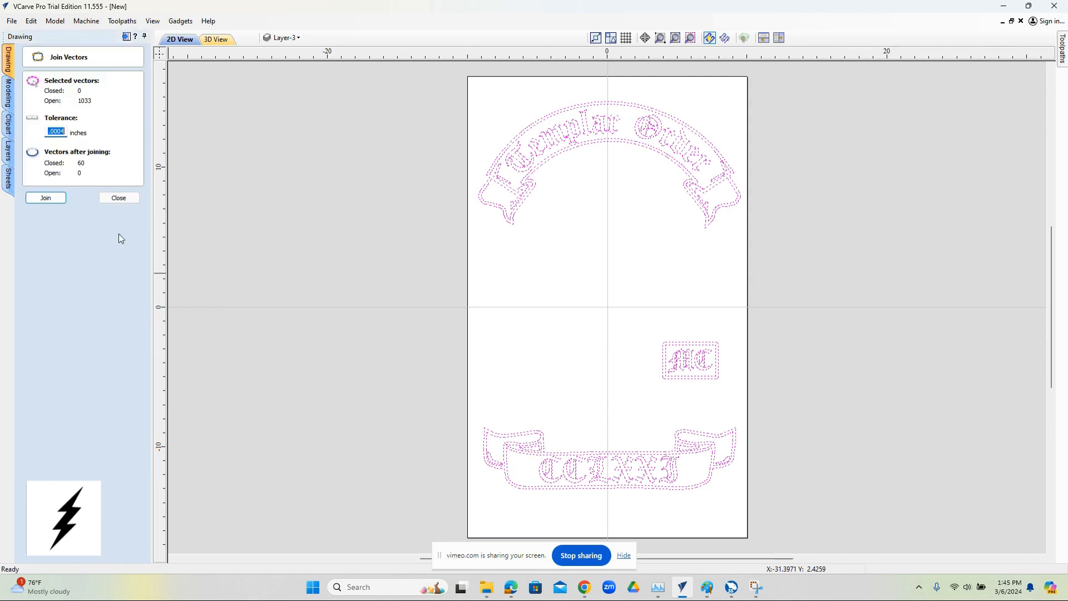
{"action": "left_click", "coordinate": [47, 199]}
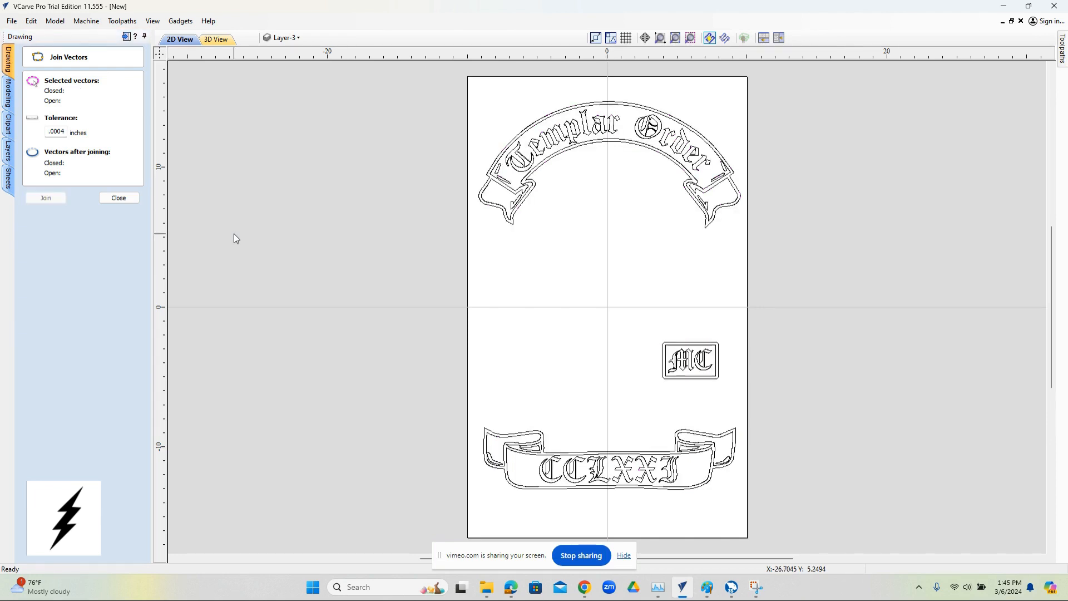
{"action": "left_click", "coordinate": [134, 199]}
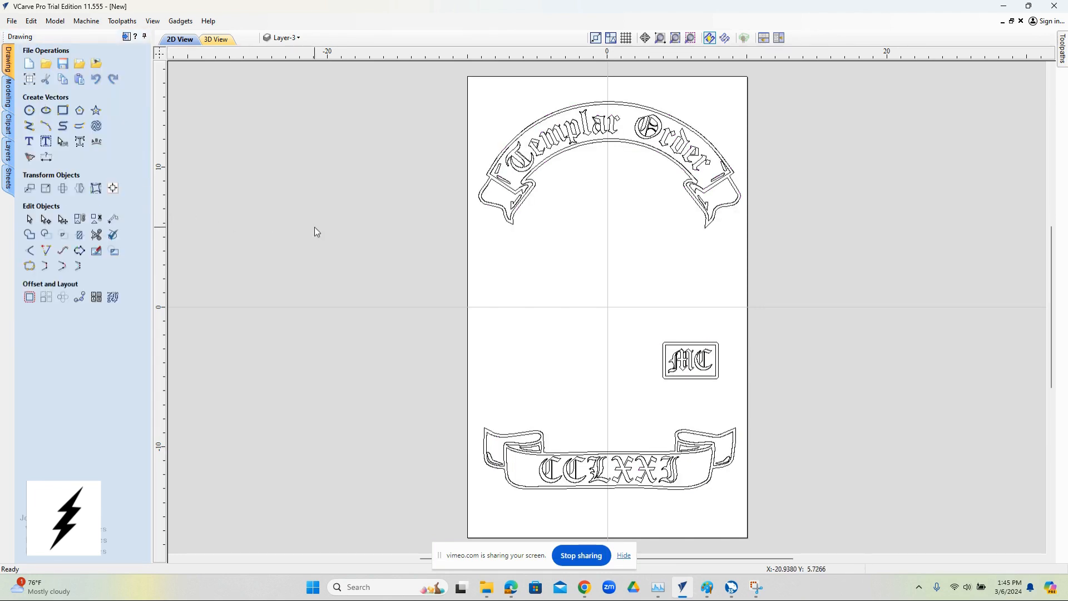
Start a V-Carve / Engraving toolpath and select all the banner, lettering and MC box vectors for it
{"action": "left_click", "coordinate": [126, 37]}
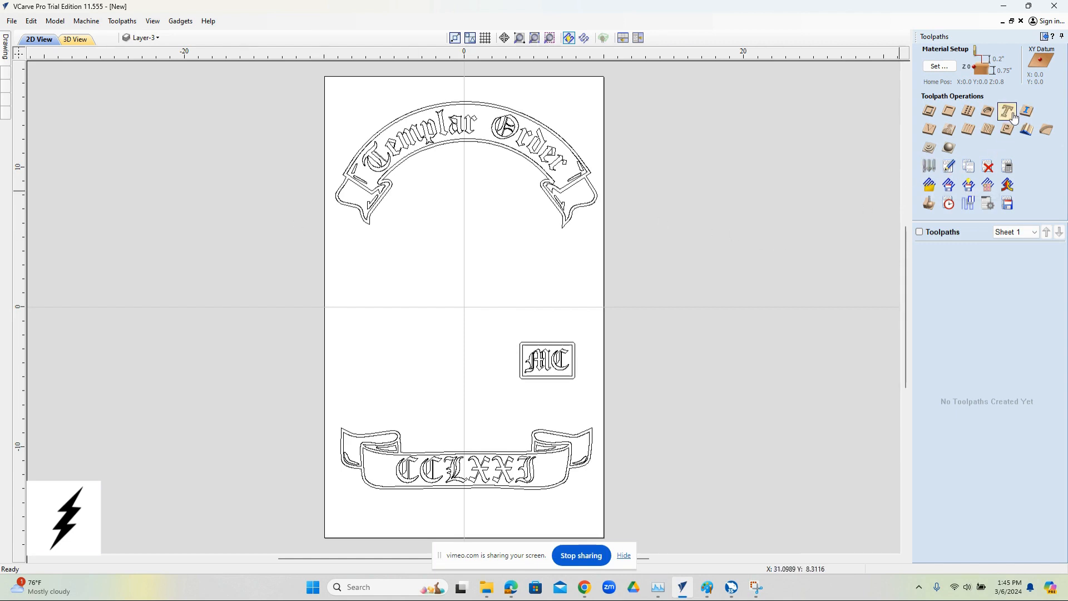
{"action": "left_click", "coordinate": [936, 135]}
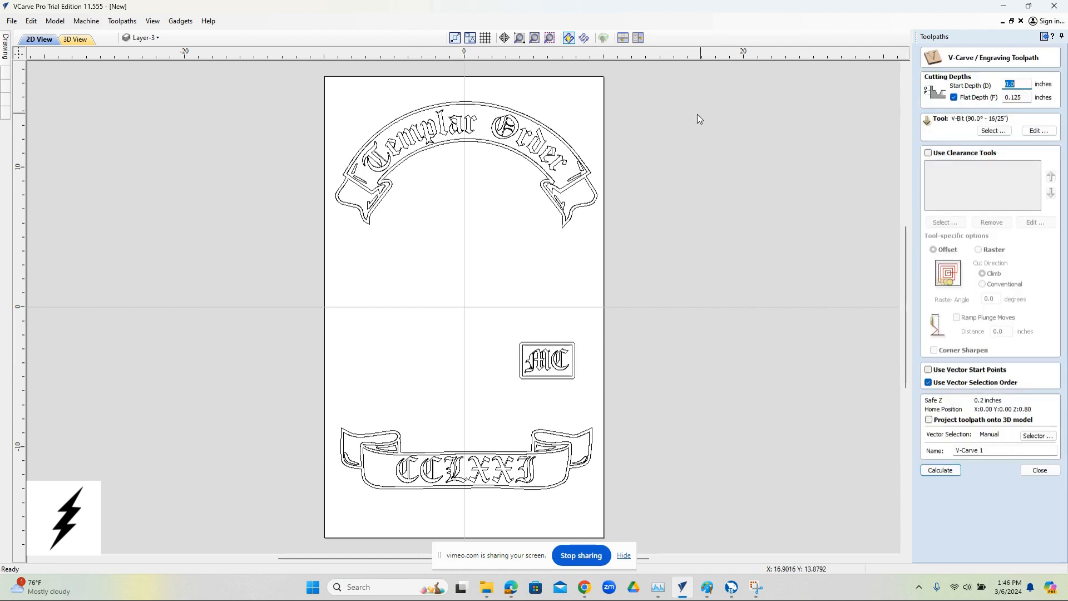
{"action": "left_click", "coordinate": [330, 99]}
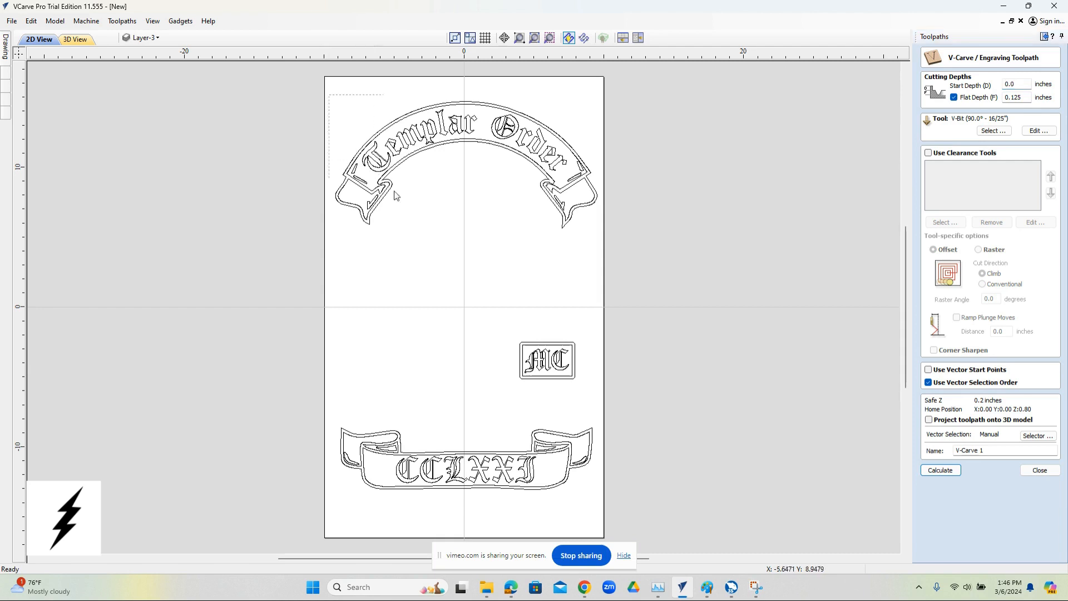
{"action": "left_click_drag", "start_coordinate": [593, 498], "coordinate": [599, 521]}
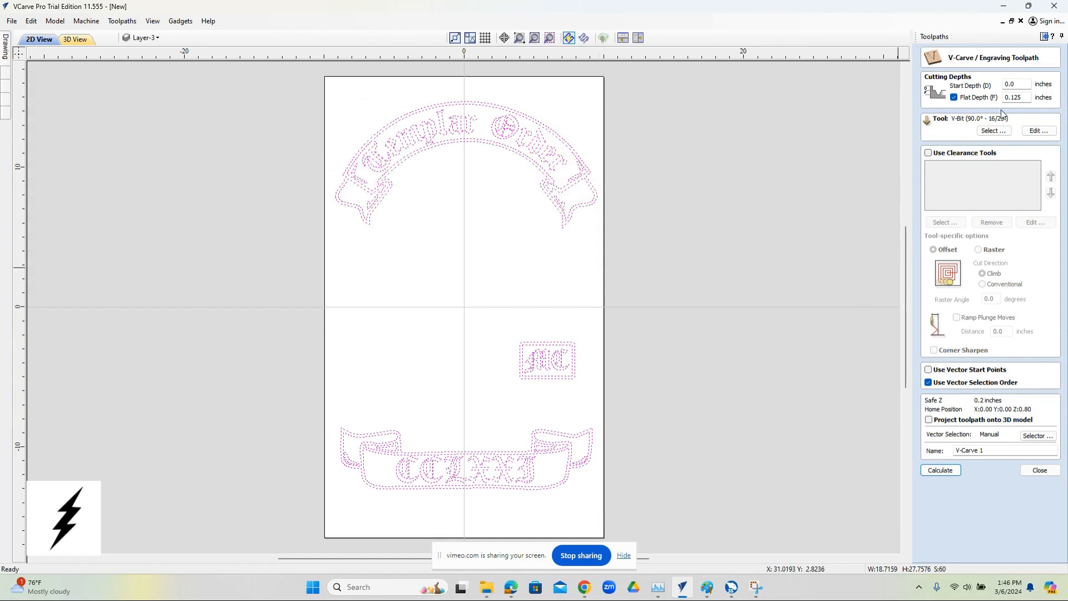
Choose the imperial V-Bit (60.0° - 1/4") as the tool for the V-carve toolpath
{"action": "left_click", "coordinate": [992, 132]}
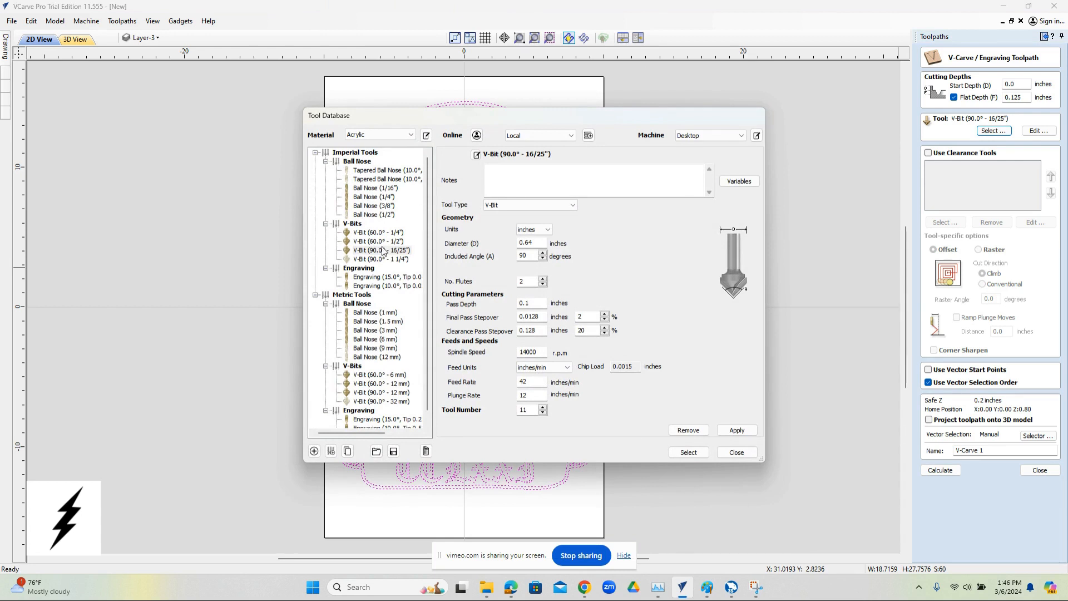
{"action": "left_click", "coordinate": [376, 233]}
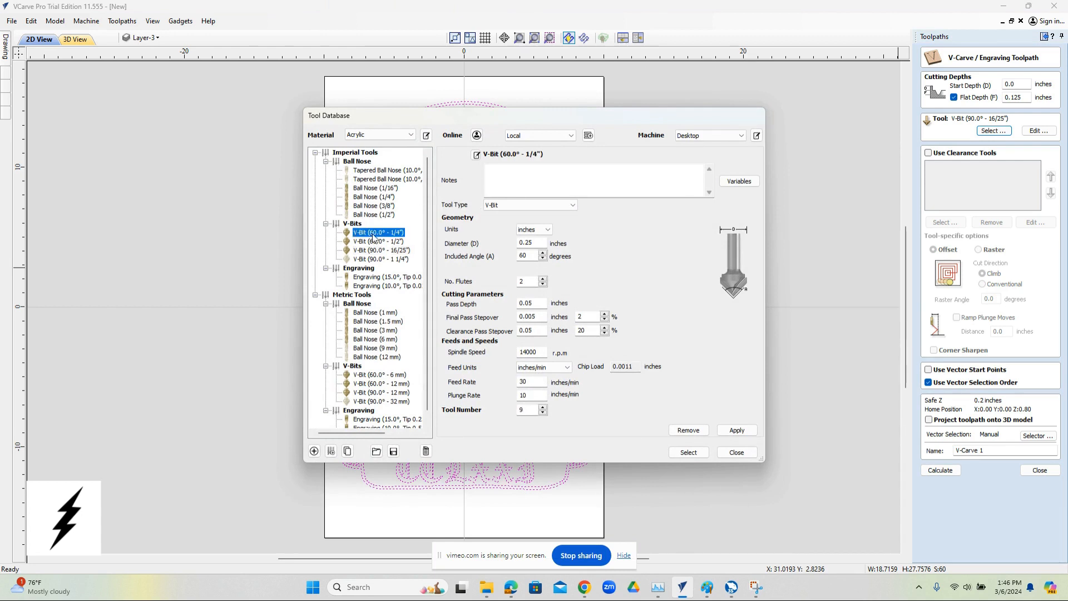
{"action": "left_click", "coordinate": [689, 453]}
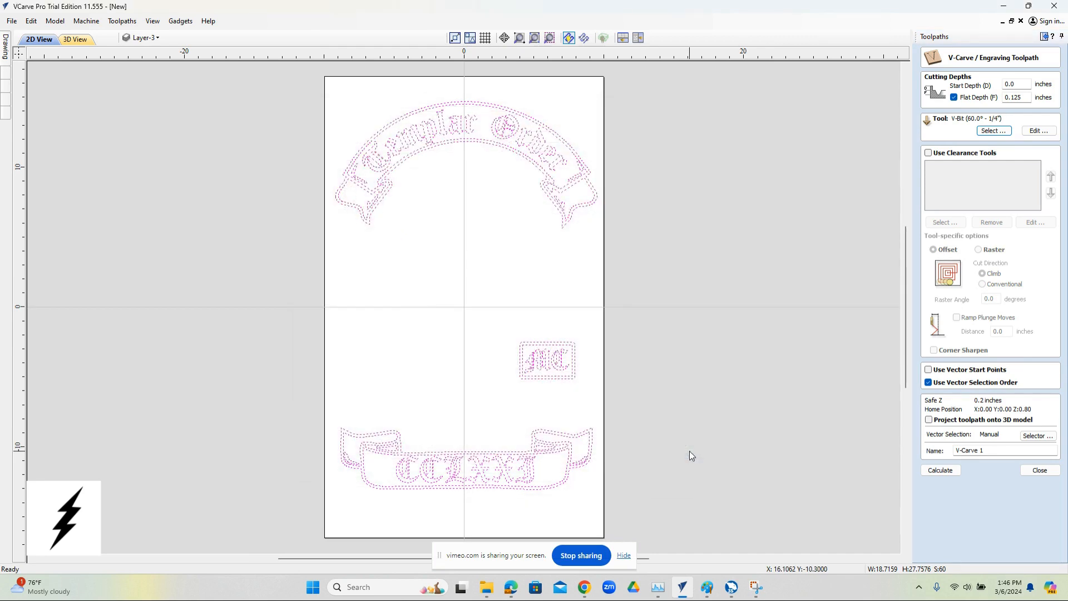
Edit the V-bit's pass depth, go through its spindle speed, feed rate and plunge rate, and accept the tool settings
{"action": "left_click", "coordinate": [1039, 132]}
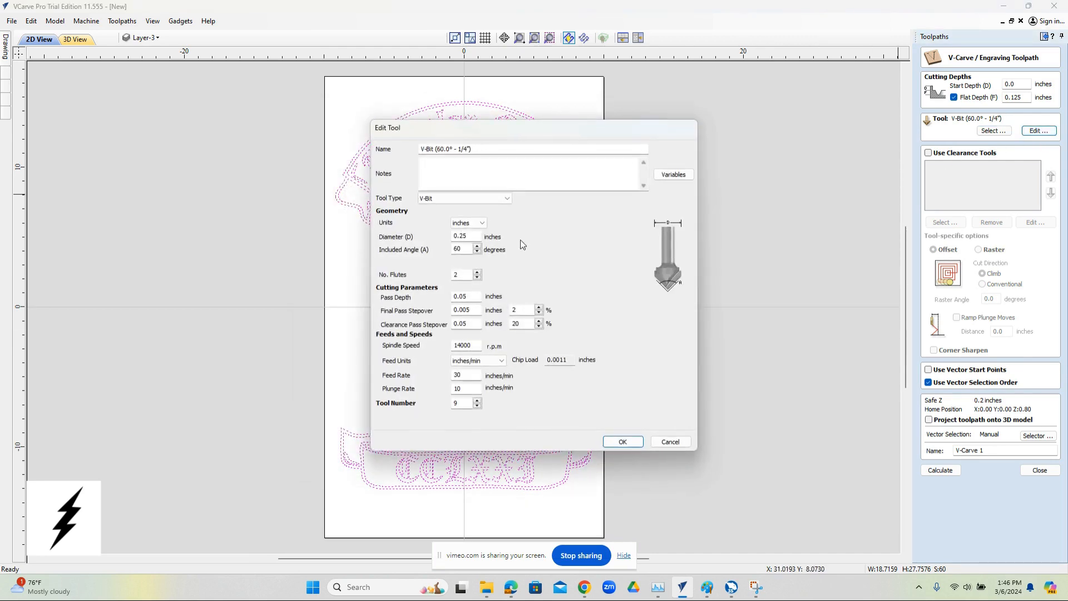
{"action": "double_click", "coordinate": [477, 296]}
{"action": "type", "text": "."}
{"action": "key", "text": "Tab"}
{"action": "left_click", "coordinate": [476, 344]}
{"action": "left_click_drag", "start_coordinate": [464, 374], "coordinate": [385, 372]}
{"action": "left_click", "coordinate": [475, 388]}
{"action": "left_click", "coordinate": [470, 293]}
{"action": "left_click_drag", "start_coordinate": [474, 295], "coordinate": [427, 303]}
{"action": "key", "text": "Tab"}
{"action": "left_click", "coordinate": [623, 441]}
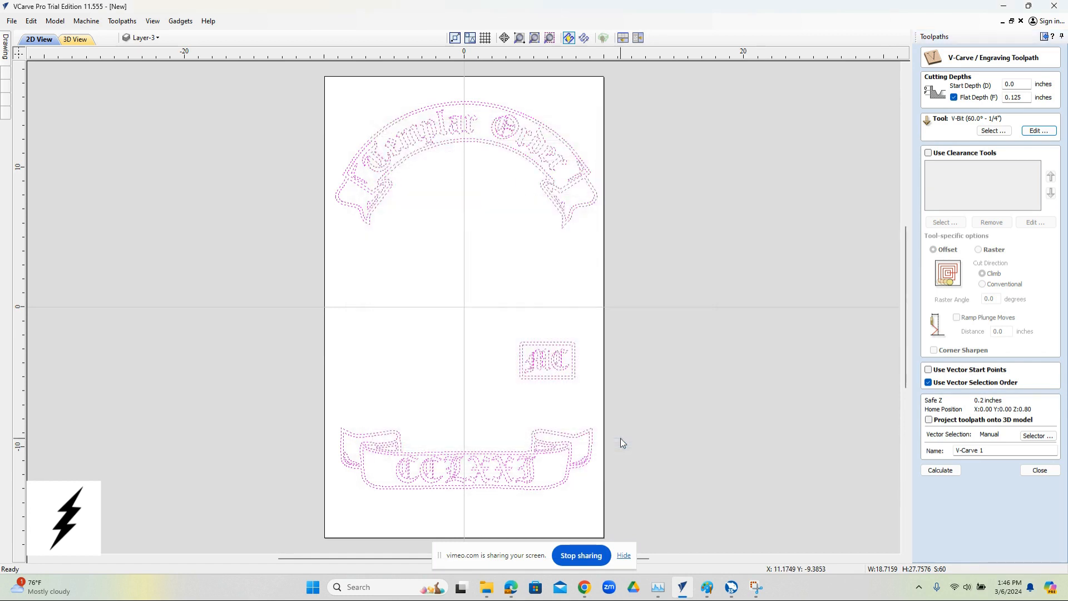
Calculate the V-carve toolpath and inspect its cutting paths on the board in 3D
{"action": "left_click", "coordinate": [935, 471]}
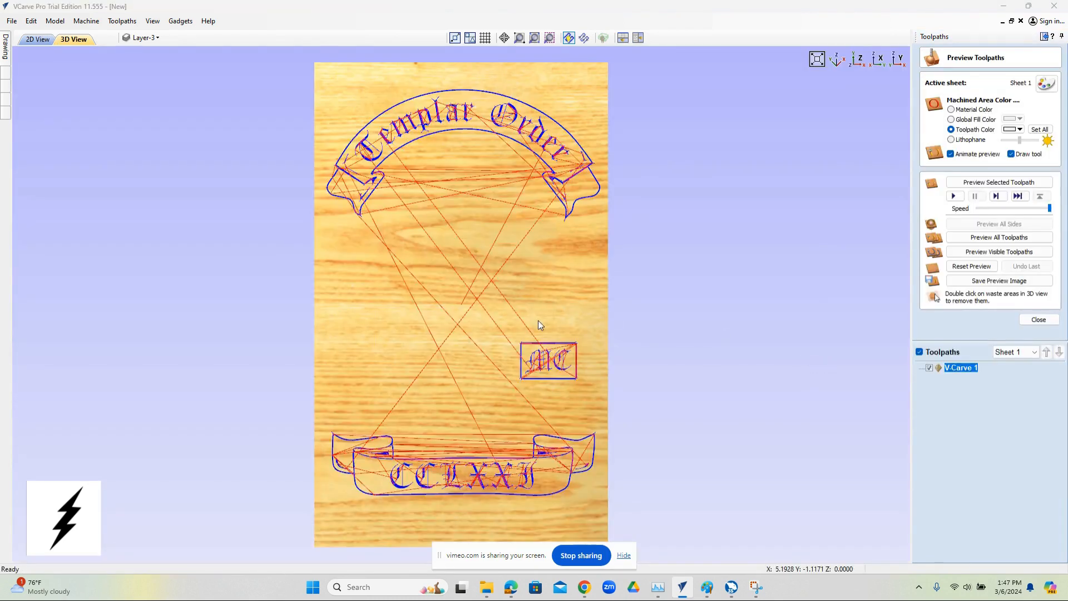
{"action": "scroll", "coordinate": [572, 130], "scroll_direction": "up", "scroll_amount": 2}
{"action": "left_click_drag", "start_coordinate": [602, 256], "coordinate": [636, 167]}
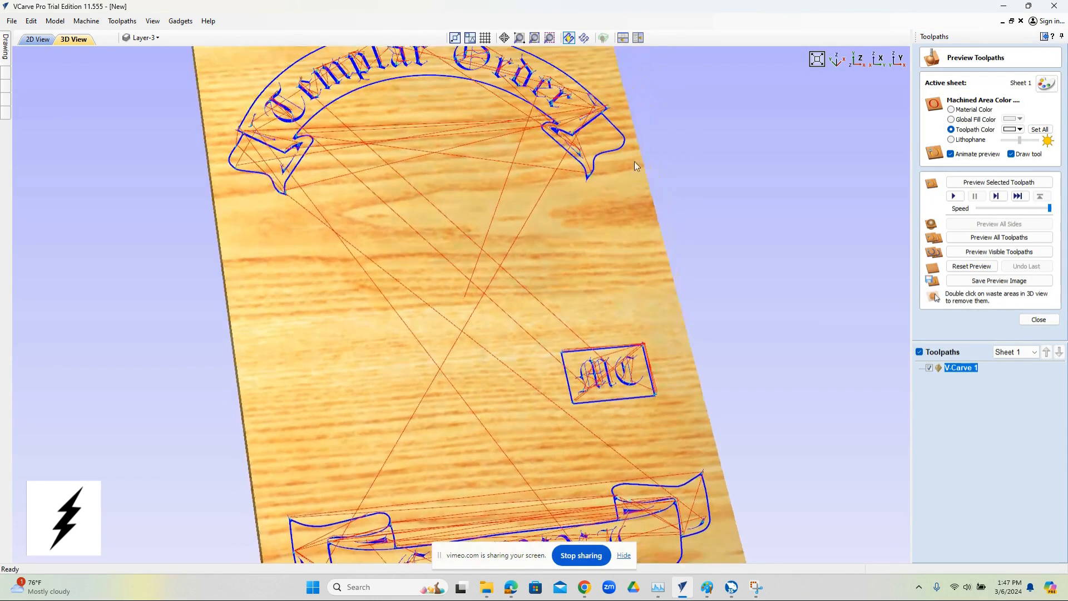
{"action": "scroll", "coordinate": [562, 104], "scroll_direction": "up", "scroll_amount": 1}
{"action": "scroll", "coordinate": [562, 105], "scroll_direction": "up", "scroll_amount": 3}
{"action": "scroll", "coordinate": [653, 198], "scroll_direction": "down", "scroll_amount": 4}
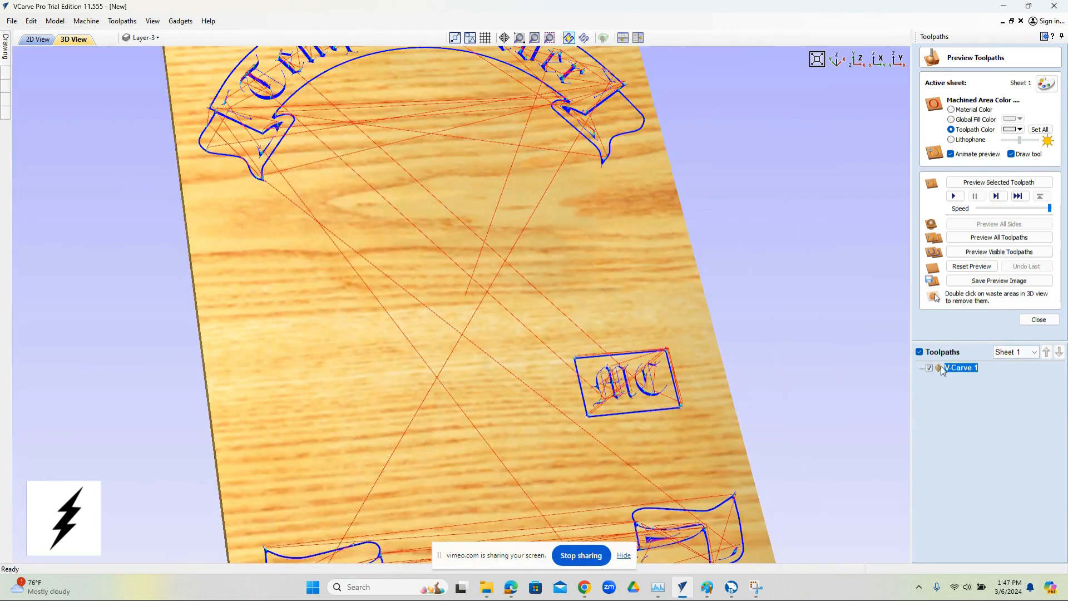
Simulate the V-carve cut on the board, examine the carved lettering, and show the toolpath lines again
{"action": "left_click", "coordinate": [954, 196]}
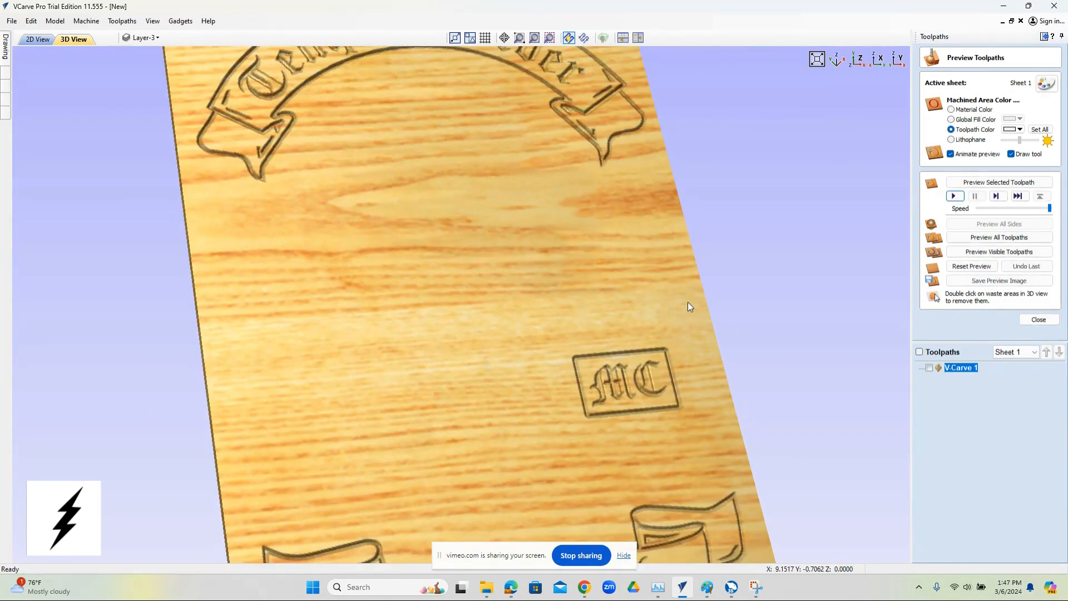
{"action": "scroll", "coordinate": [640, 122], "scroll_direction": "up", "scroll_amount": 2}
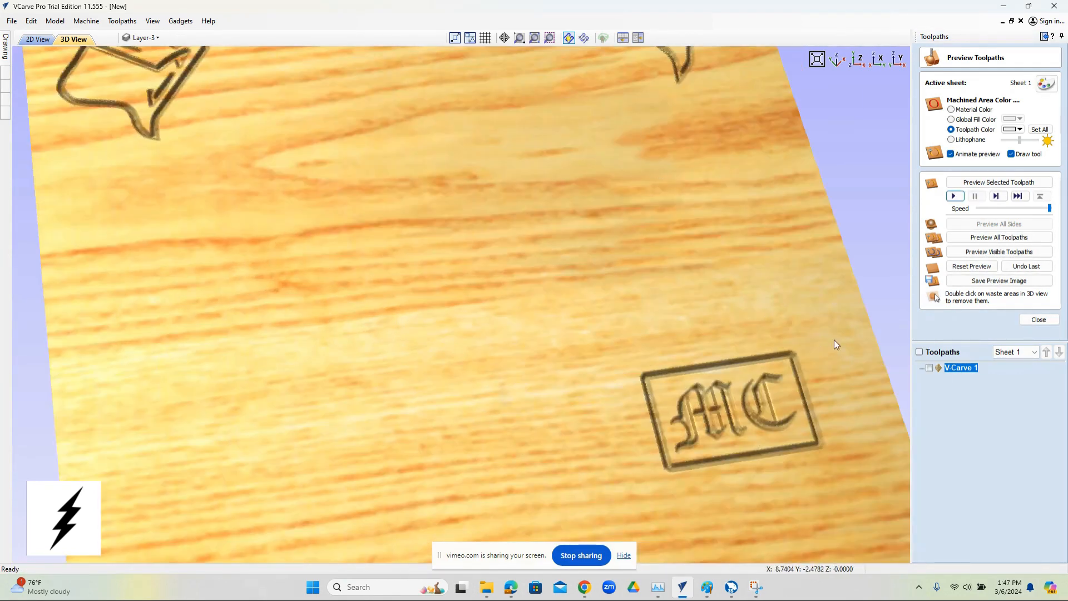
{"action": "scroll", "coordinate": [788, 274], "scroll_direction": "down", "scroll_amount": 3}
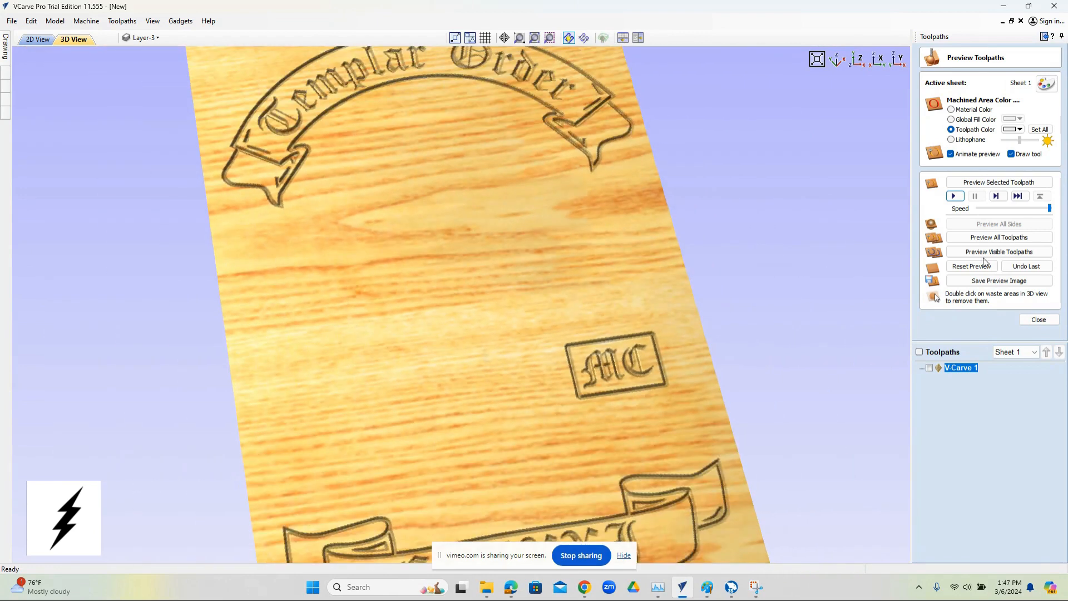
{"action": "left_click", "coordinate": [930, 367]}
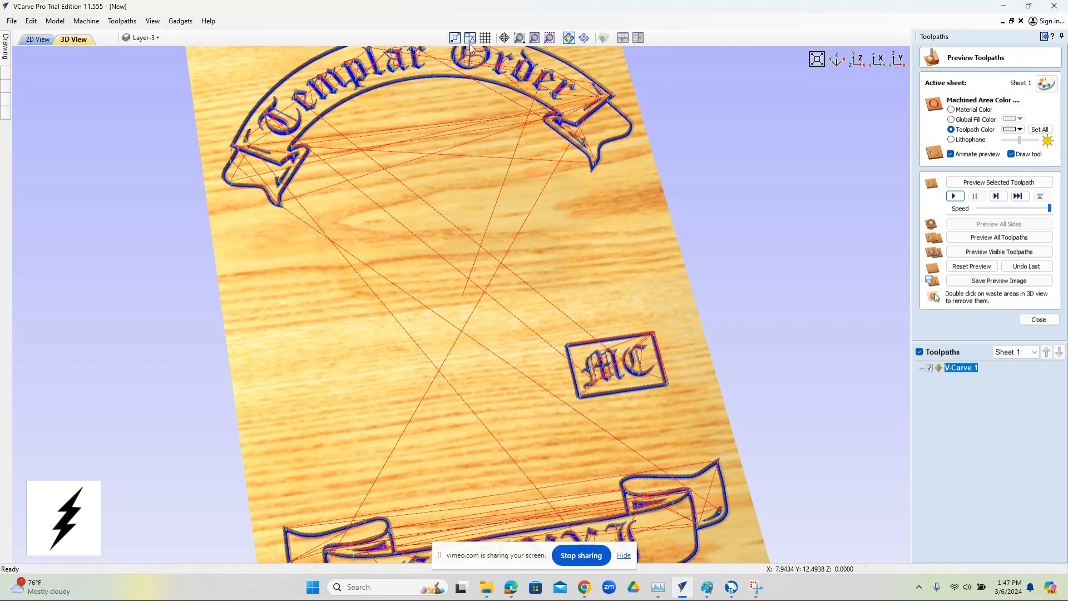
Tile the 2D and 3D views side by side, close the 2D window without saving, and maximize the 3D view
{"action": "left_click", "coordinate": [622, 38]}
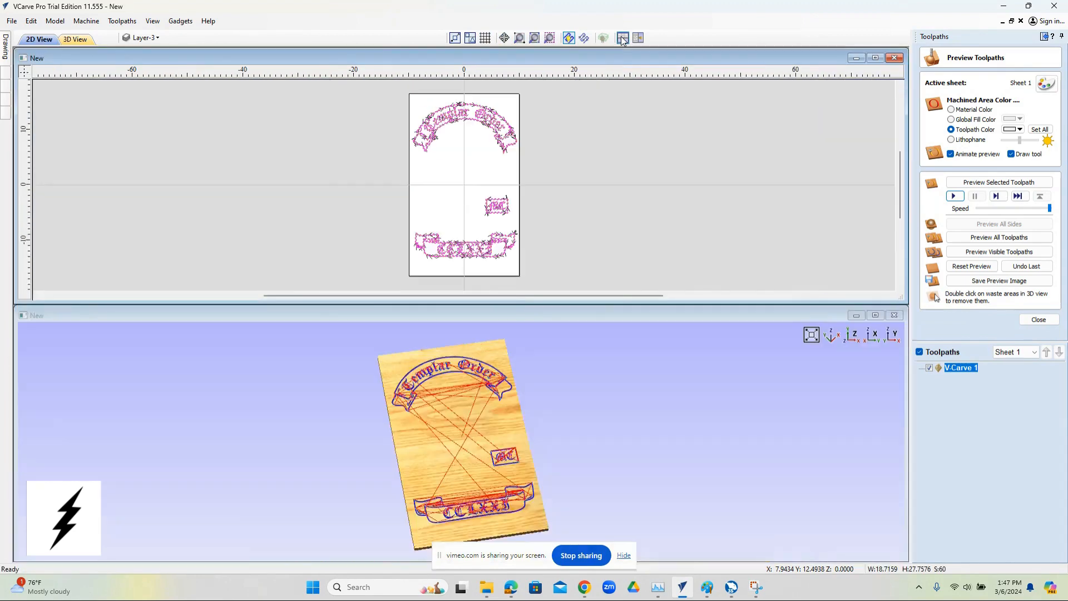
{"action": "left_click", "coordinate": [638, 38]}
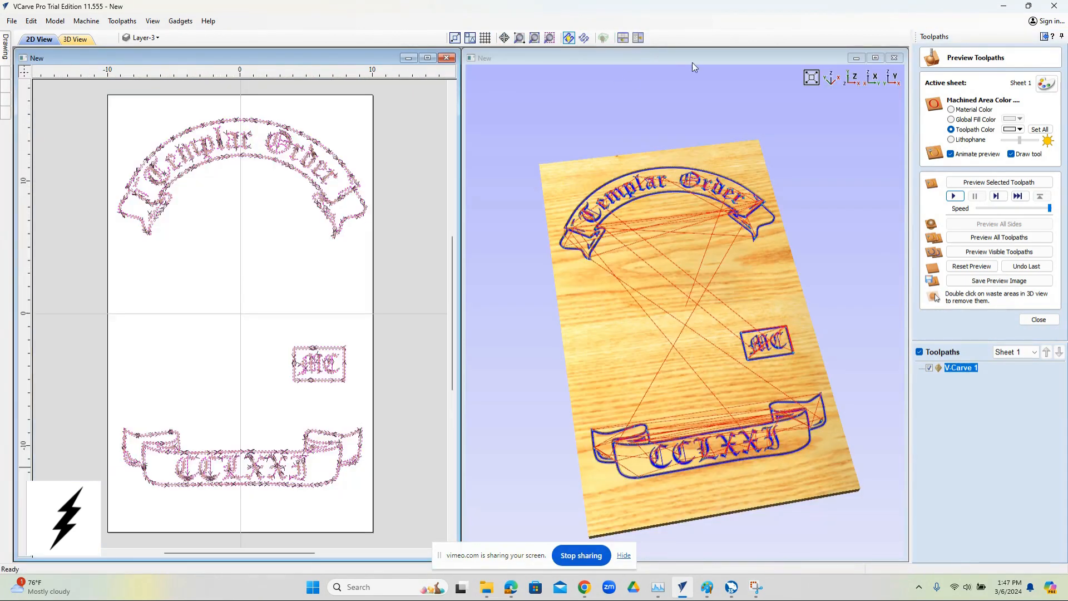
{"action": "left_click", "coordinate": [446, 58]}
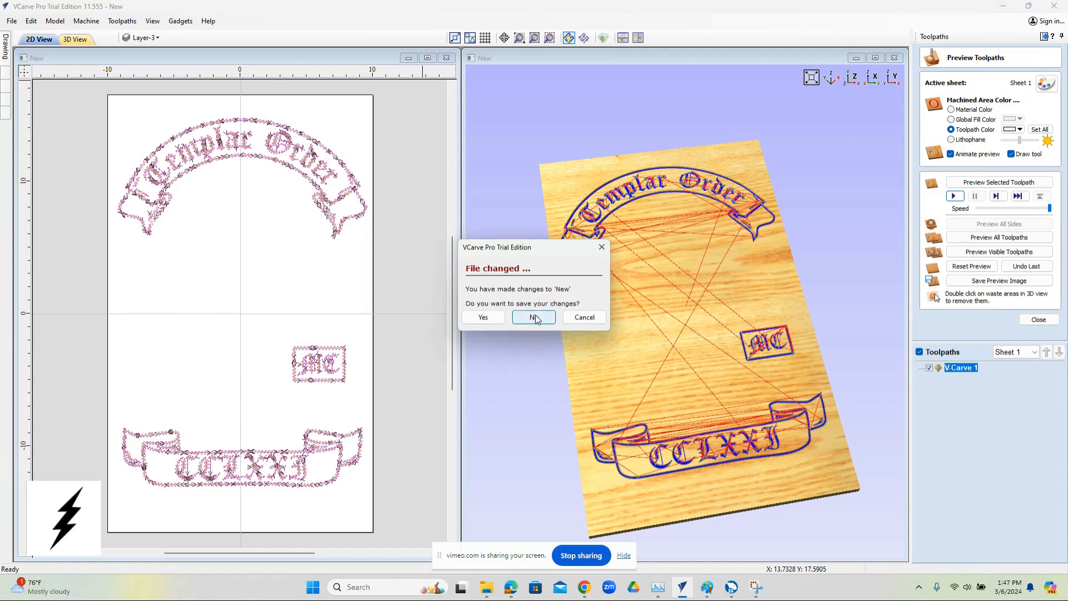
{"action": "left_click", "coordinate": [534, 317]}
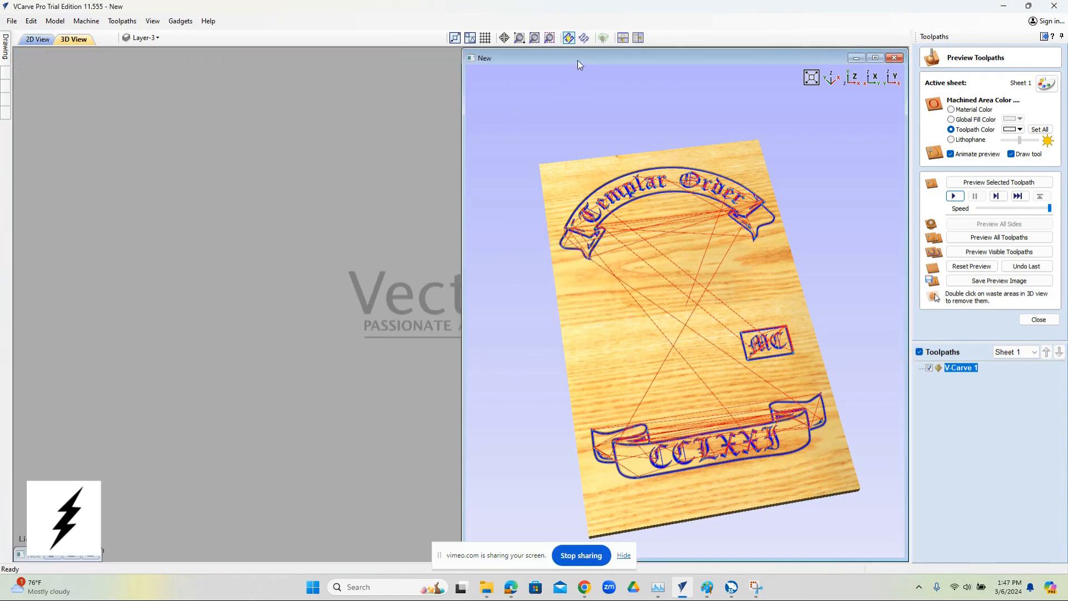
{"action": "double_click", "coordinate": [594, 58]}
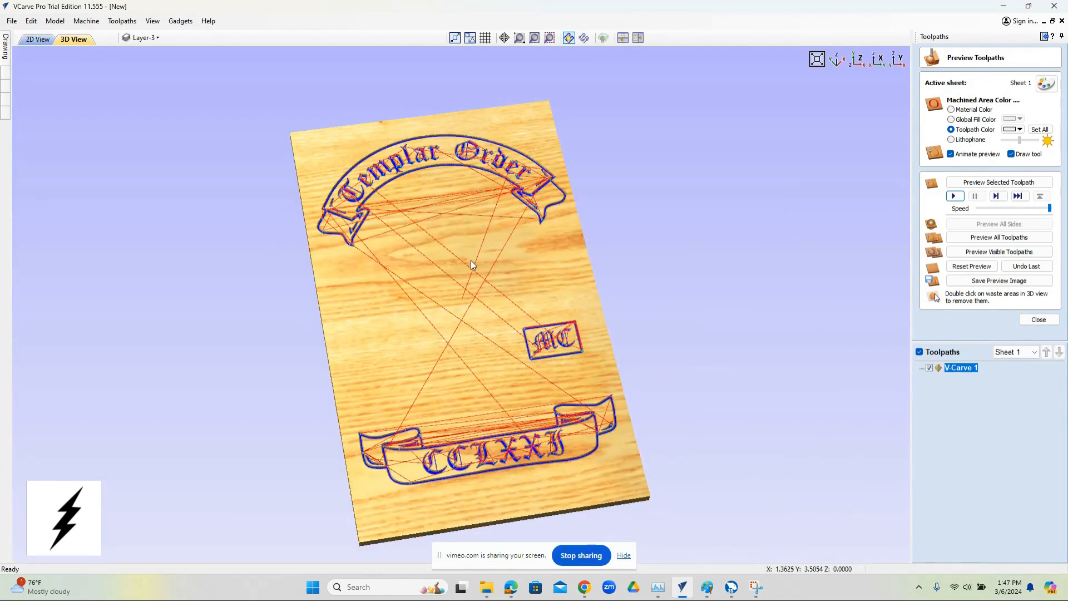
Examine the carved MC box and its toolpath lines up close in 3D, and return to the 2D view
{"action": "scroll", "coordinate": [721, 382], "scroll_direction": "up", "scroll_amount": 10}
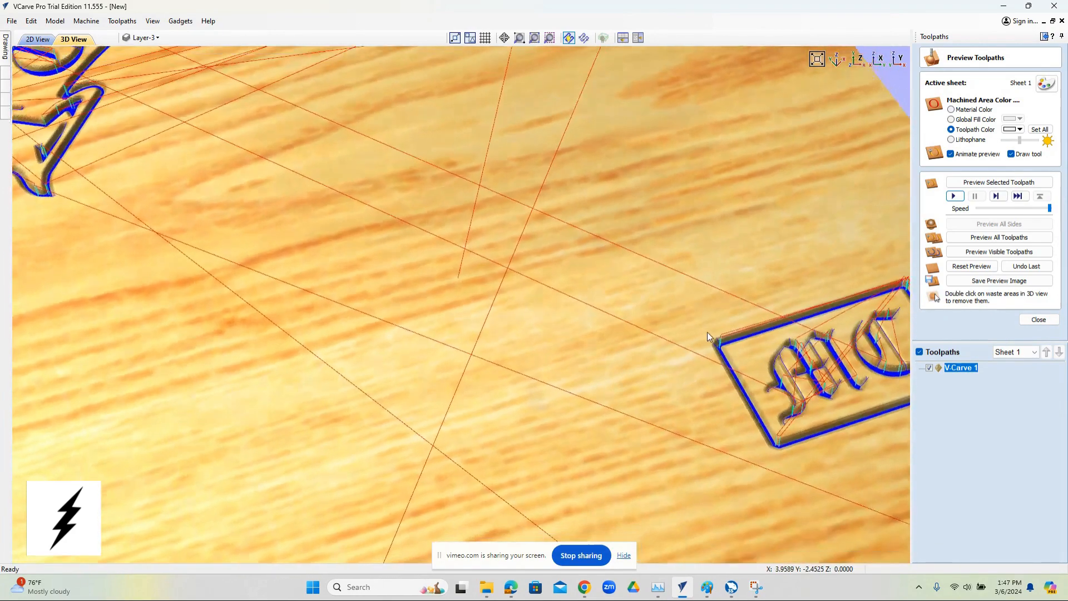
{"action": "scroll", "coordinate": [767, 281], "scroll_direction": "down", "scroll_amount": 1}
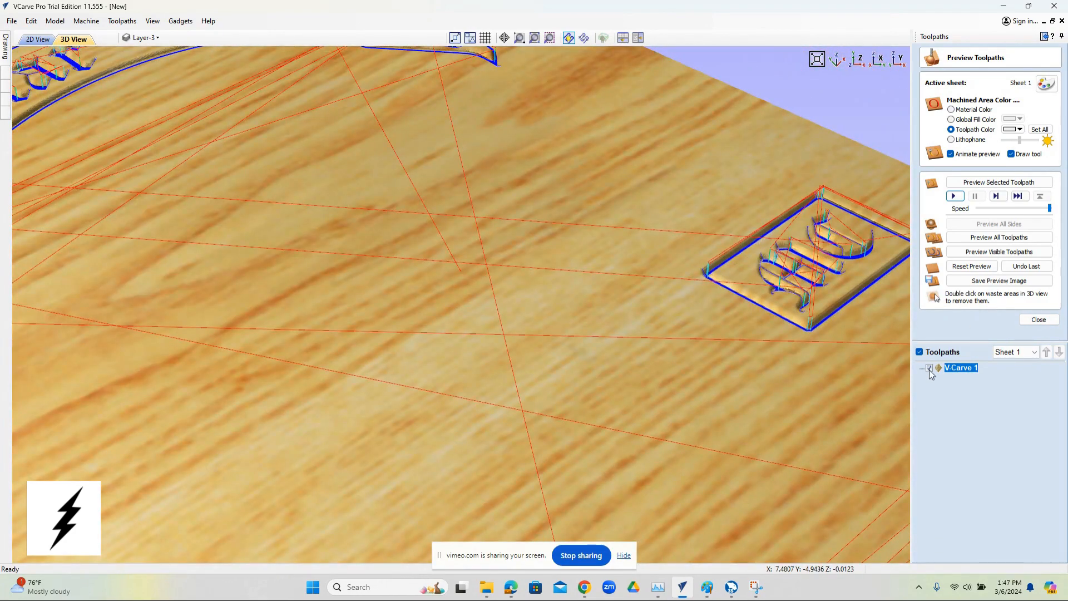
{"action": "left_click", "coordinate": [42, 41]}
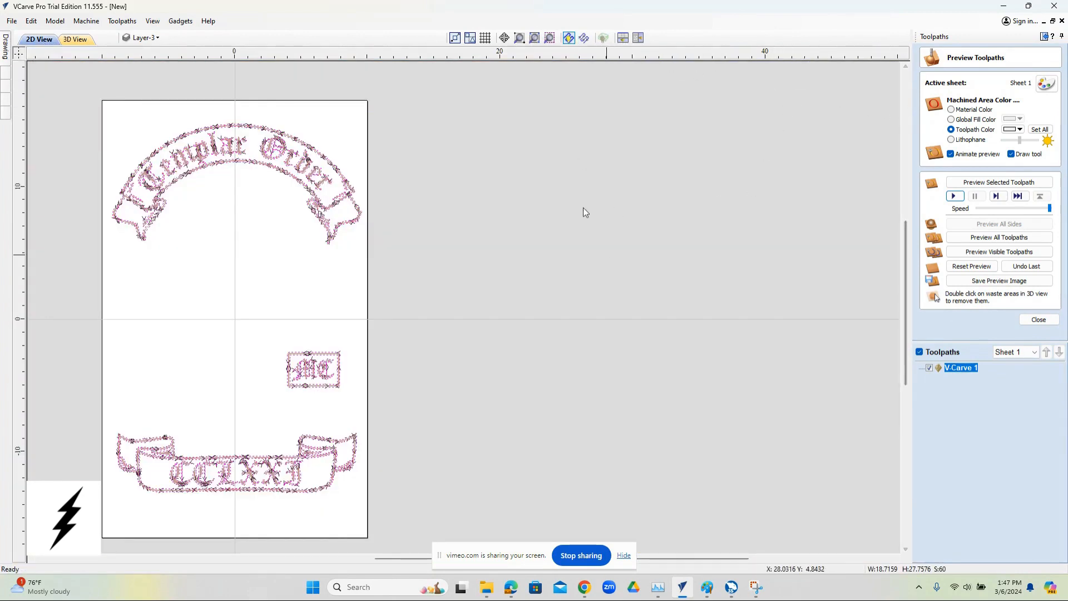
Close the toolpath preview and examine the V-carve cutting moves in the board's side profile and in perspective in 3D
{"action": "left_click", "coordinate": [86, 40]}
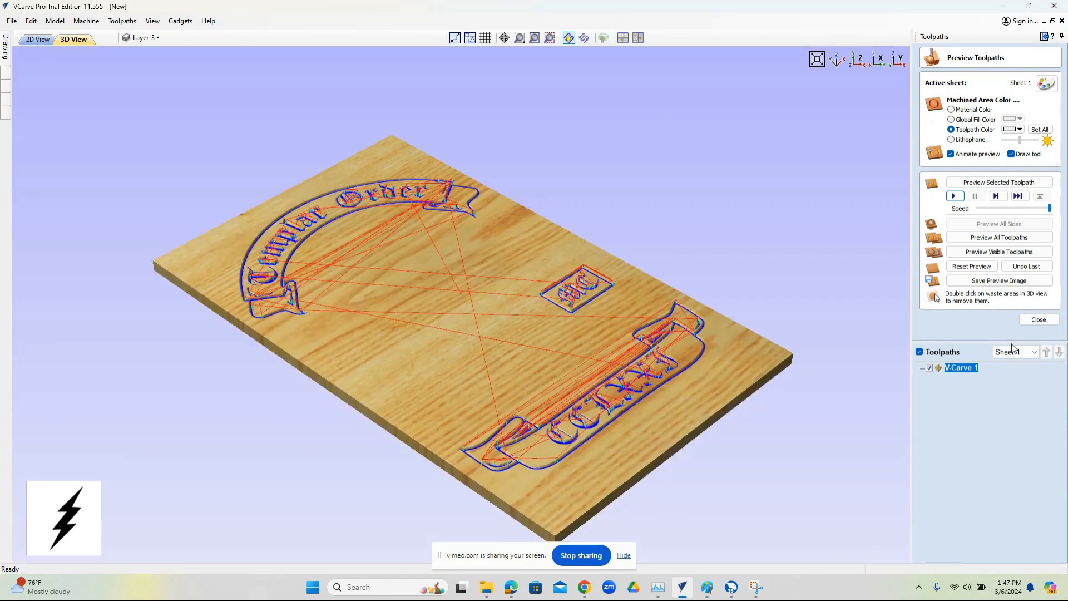
{"action": "left_click", "coordinate": [1045, 319]}
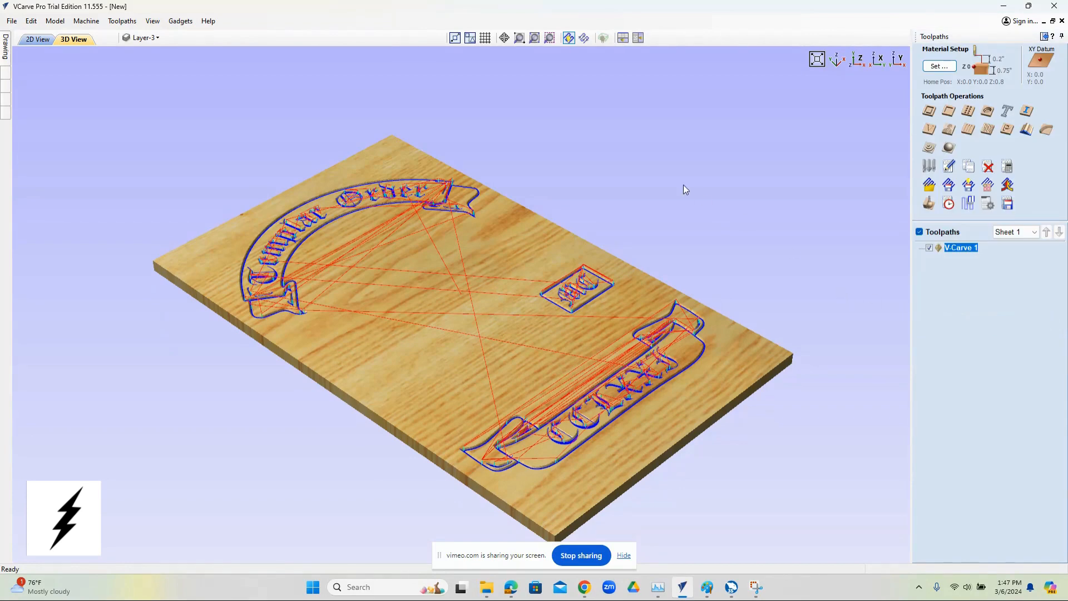
{"action": "left_click", "coordinate": [877, 59]}
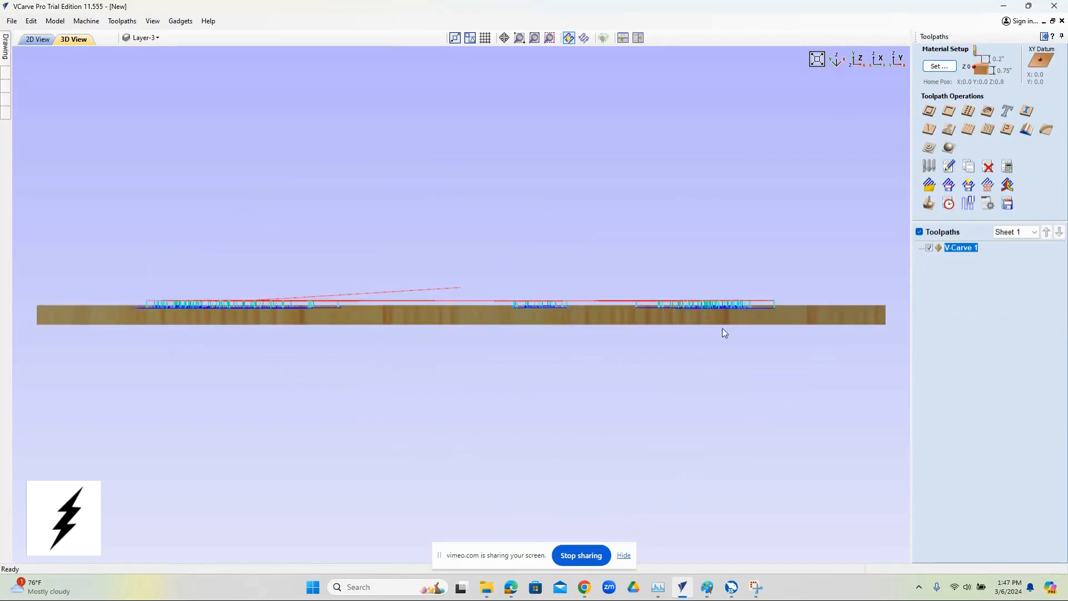
{"action": "scroll", "coordinate": [723, 332], "scroll_direction": "up", "scroll_amount": 5}
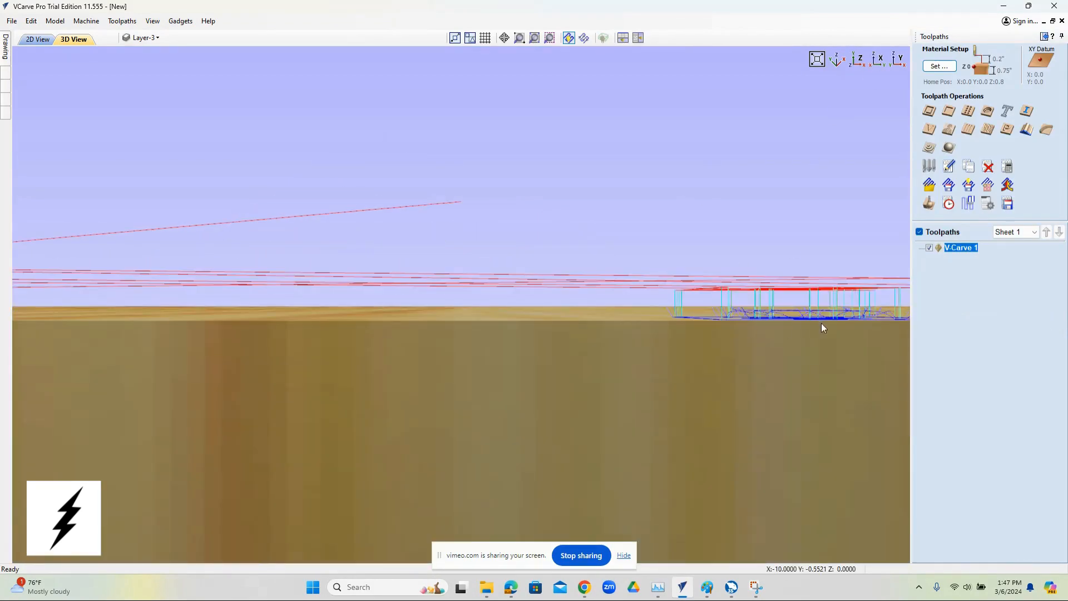
{"action": "scroll", "coordinate": [273, 315], "scroll_direction": "down", "scroll_amount": 3}
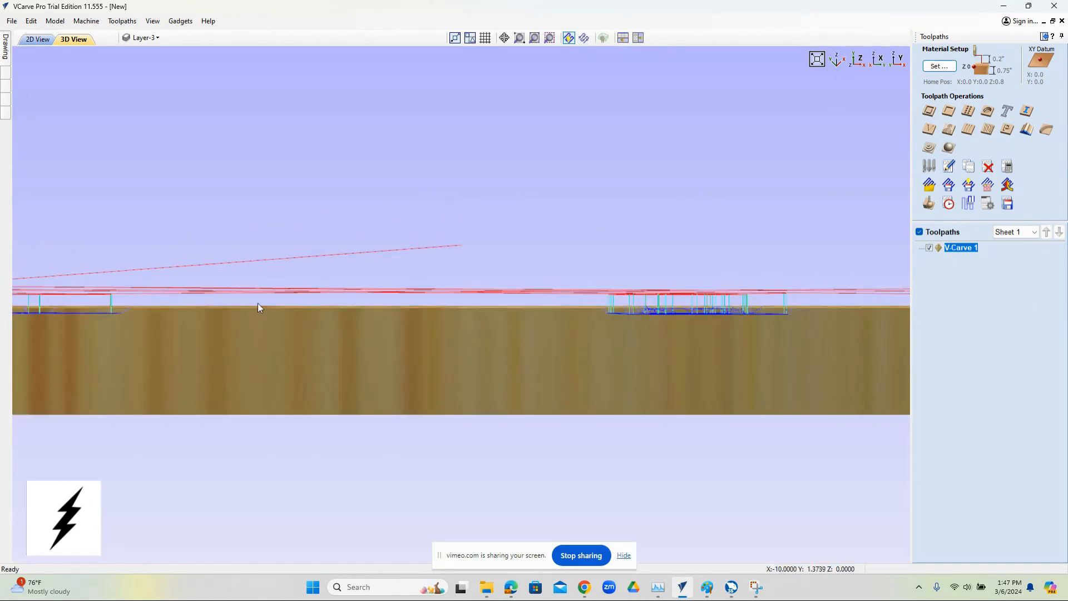
{"action": "scroll", "coordinate": [334, 309], "scroll_direction": "down", "scroll_amount": 3}
{"action": "scroll", "coordinate": [802, 312], "scroll_direction": "up", "scroll_amount": 2}
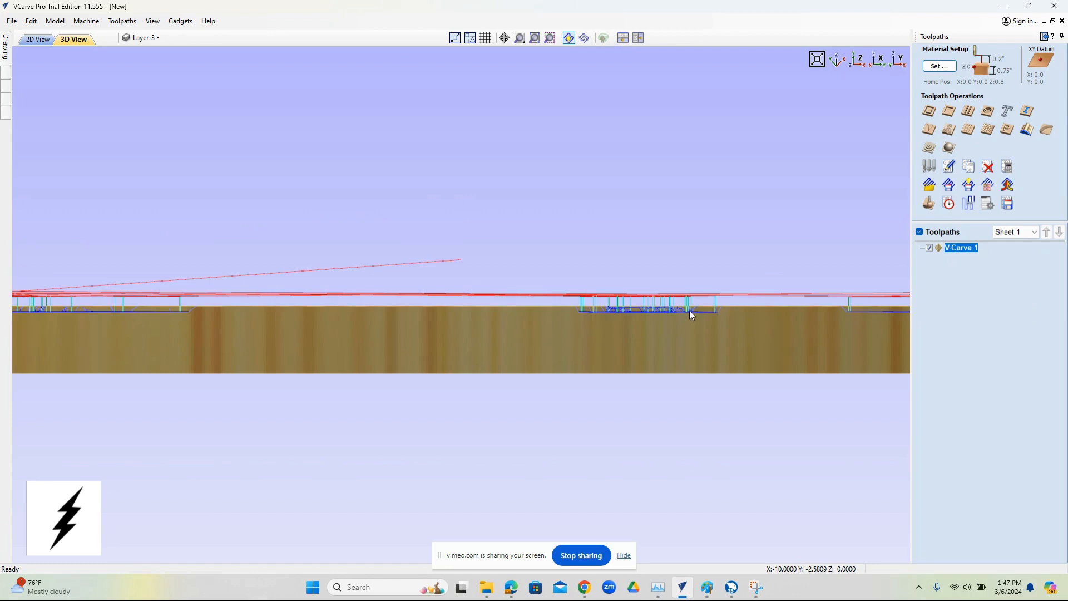
{"action": "scroll", "coordinate": [690, 315], "scroll_direction": "up", "scroll_amount": 2}
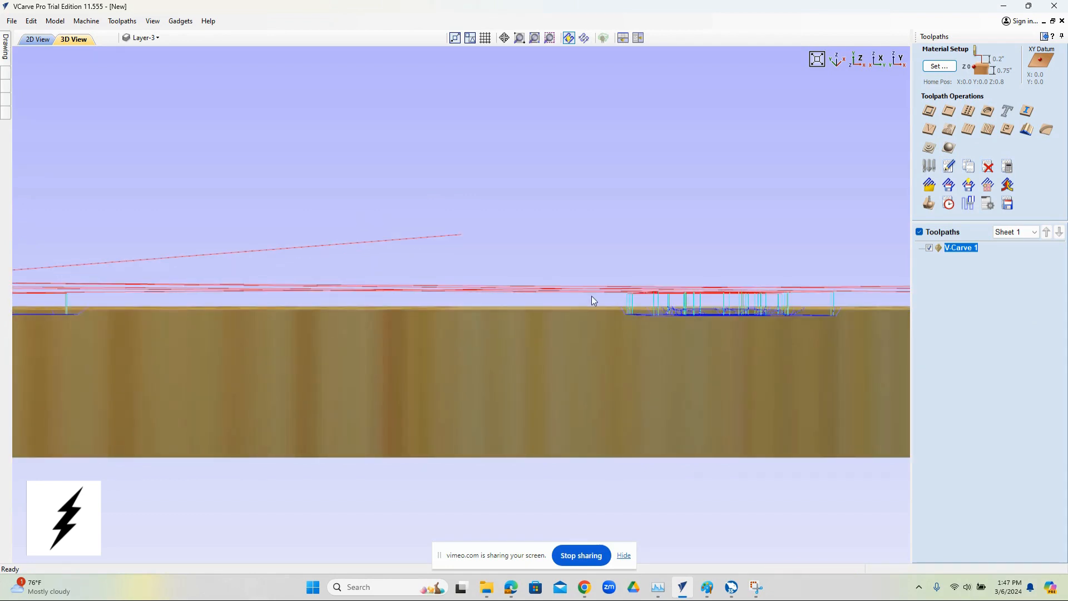
{"action": "scroll", "coordinate": [746, 312], "scroll_direction": "up", "scroll_amount": 1}
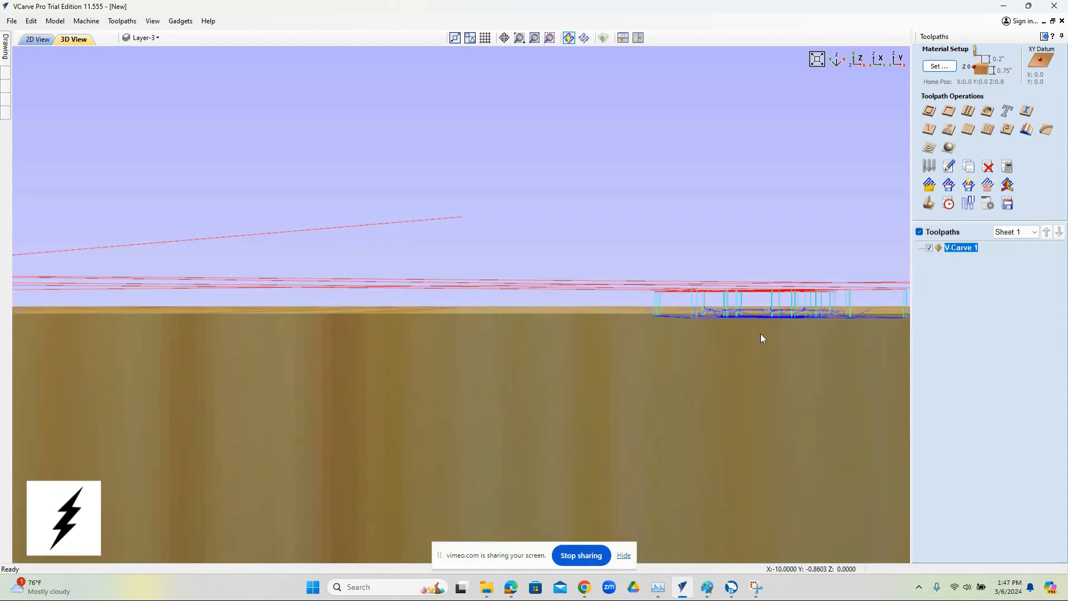
{"action": "left_click_drag", "start_coordinate": [760, 338], "coordinate": [261, 404]}
Review the V-Carve 1 toolpath's flat depth and its V-bit's pass depth, and recalculate the toolpath
{"action": "double_click", "coordinate": [962, 247]}
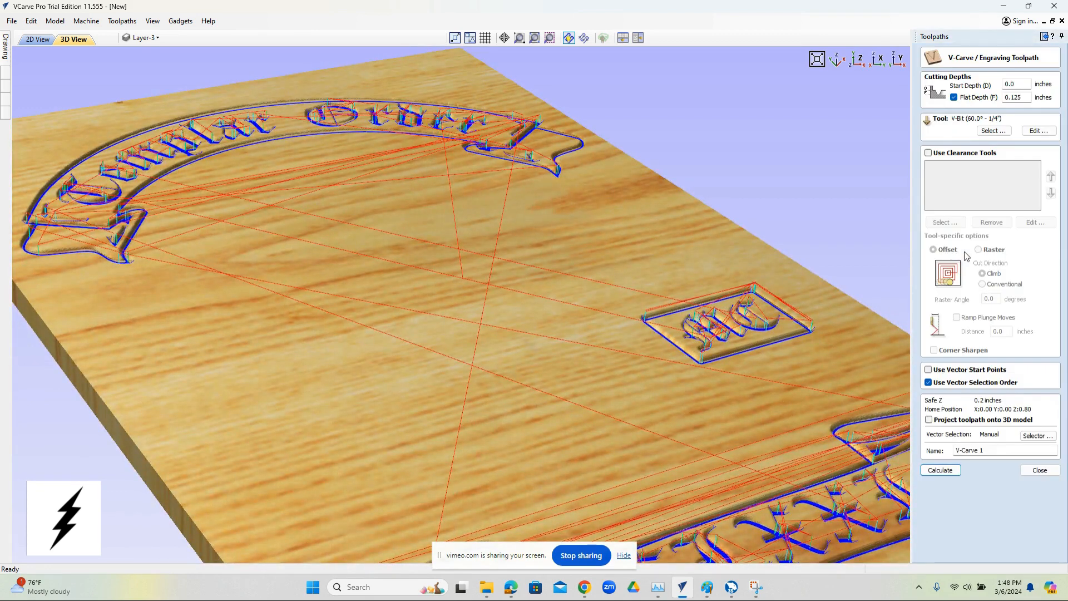
{"action": "left_click", "coordinate": [1029, 100]}
{"action": "left_click_drag", "start_coordinate": [1029, 101], "coordinate": [990, 97]}
{"action": "left_click", "coordinate": [1038, 132]}
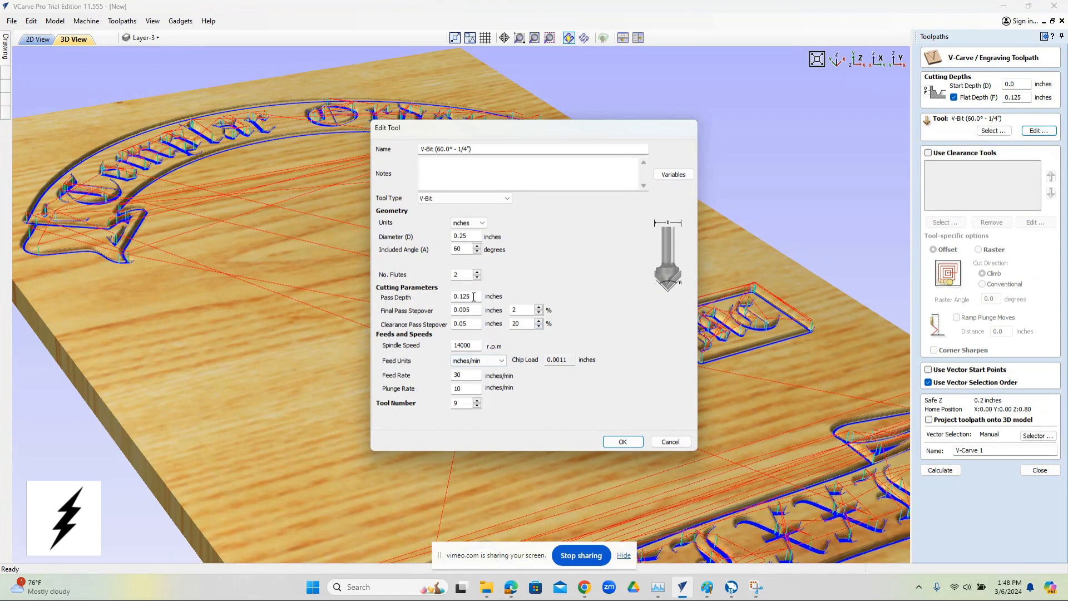
{"action": "left_click_drag", "start_coordinate": [474, 297], "coordinate": [409, 301]}
{"action": "left_click", "coordinate": [618, 442]}
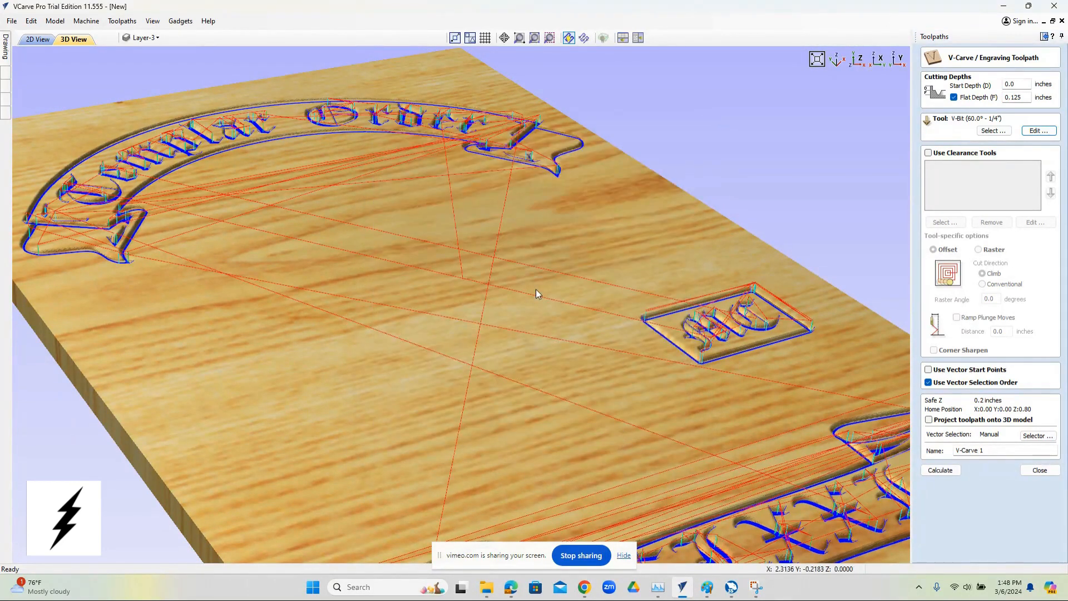
{"action": "scroll", "coordinate": [535, 289], "scroll_direction": "down", "scroll_amount": 5}
{"action": "left_click", "coordinate": [941, 470]}
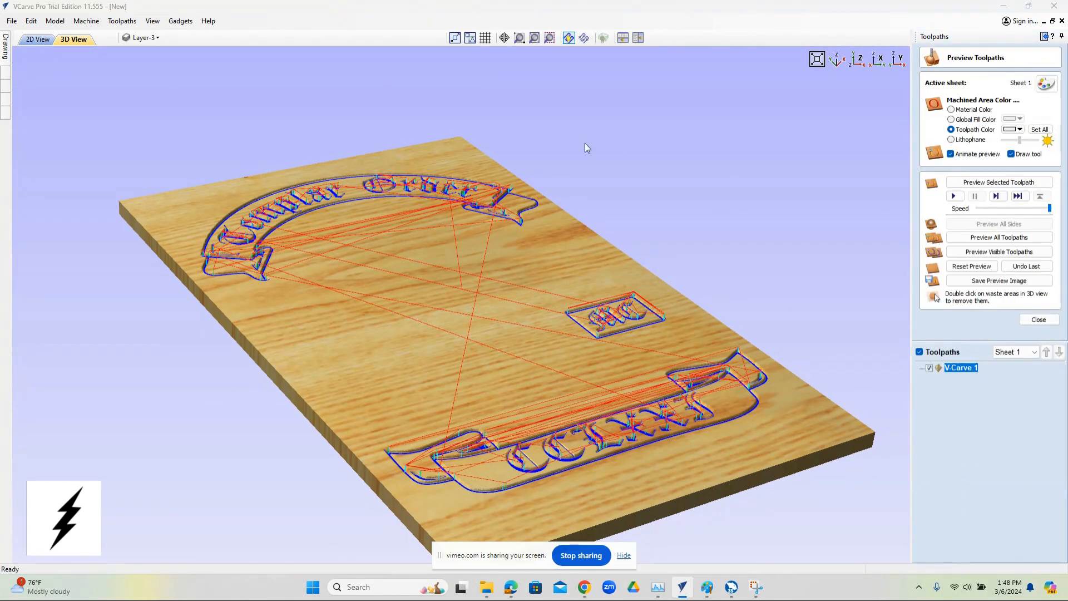
Import the vectors from Bike Club Engraving FPNS.dxf into the 2D drawing
{"action": "left_click", "coordinate": [36, 40]}
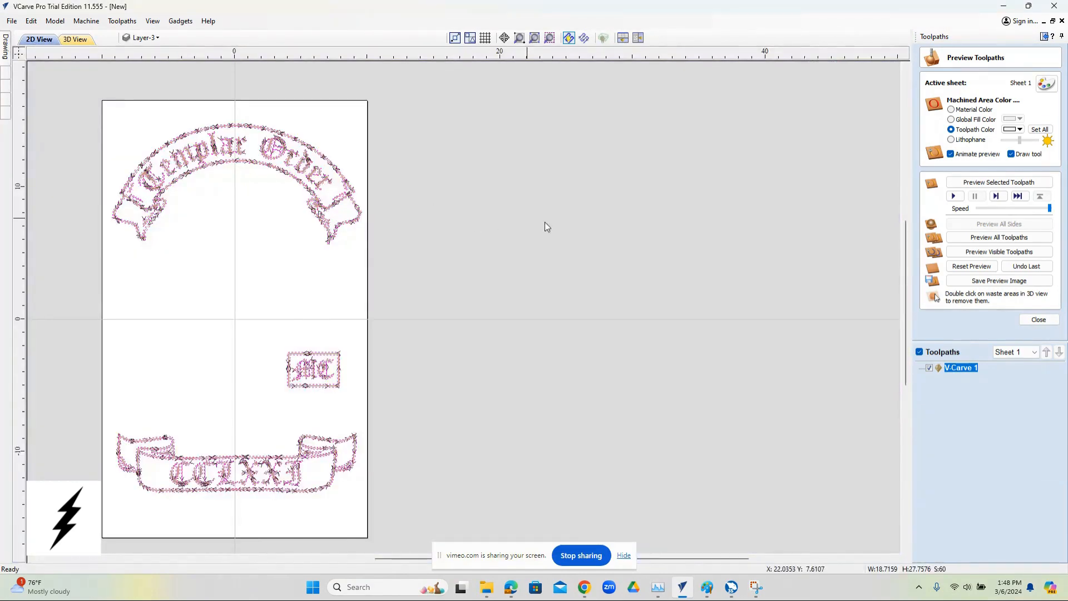
{"action": "scroll", "coordinate": [626, 231], "scroll_direction": "down", "scroll_amount": 2}
{"action": "scroll", "coordinate": [454, 249], "scroll_direction": "up", "scroll_amount": 2}
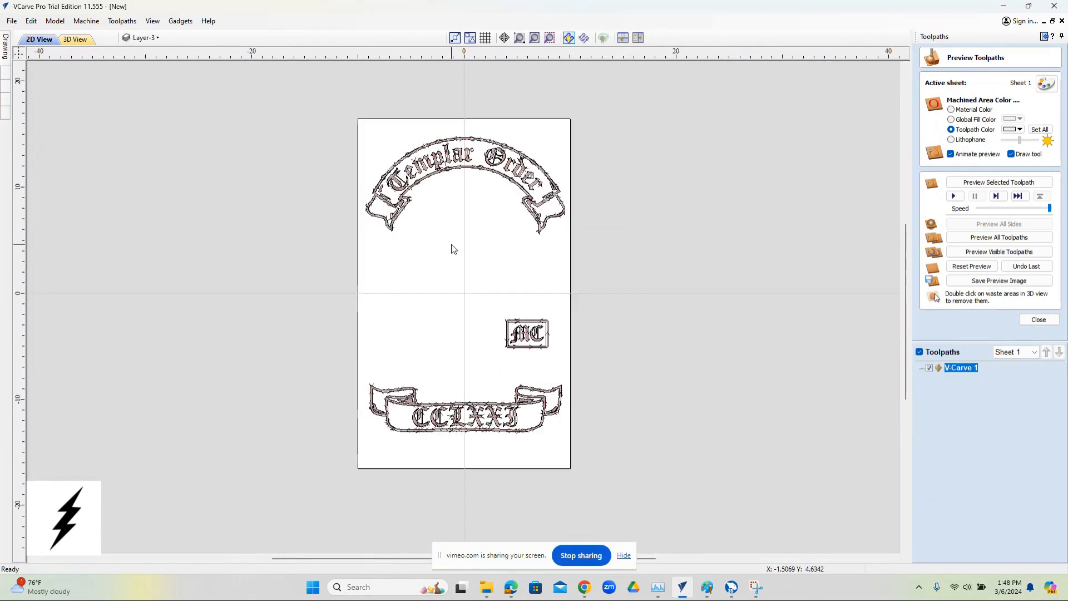
{"action": "scroll", "coordinate": [448, 241], "scroll_direction": "up", "scroll_amount": 1}
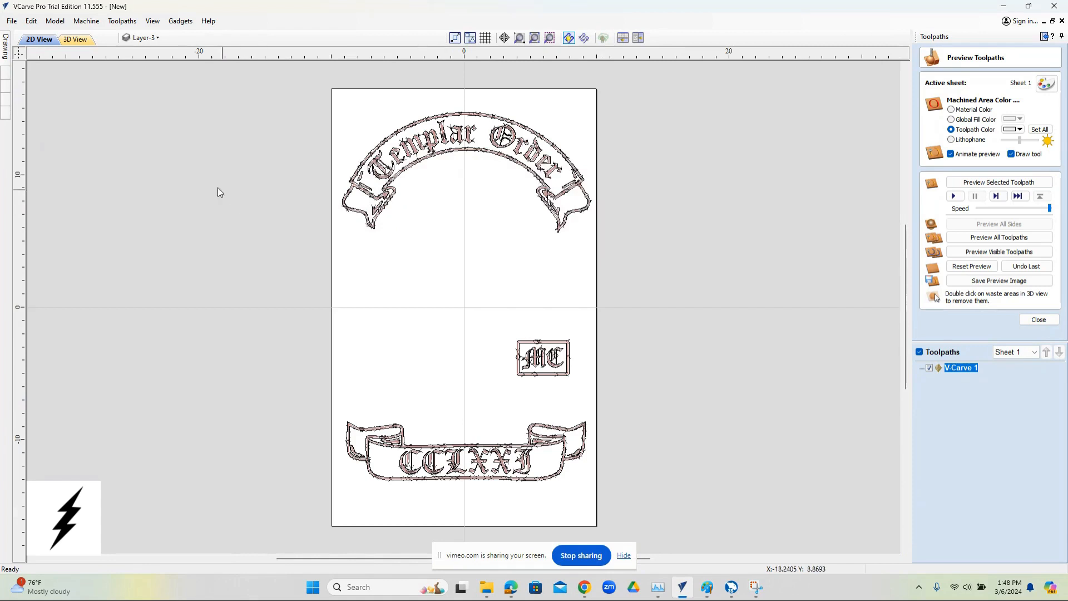
{"action": "left_click", "coordinate": [11, 20]}
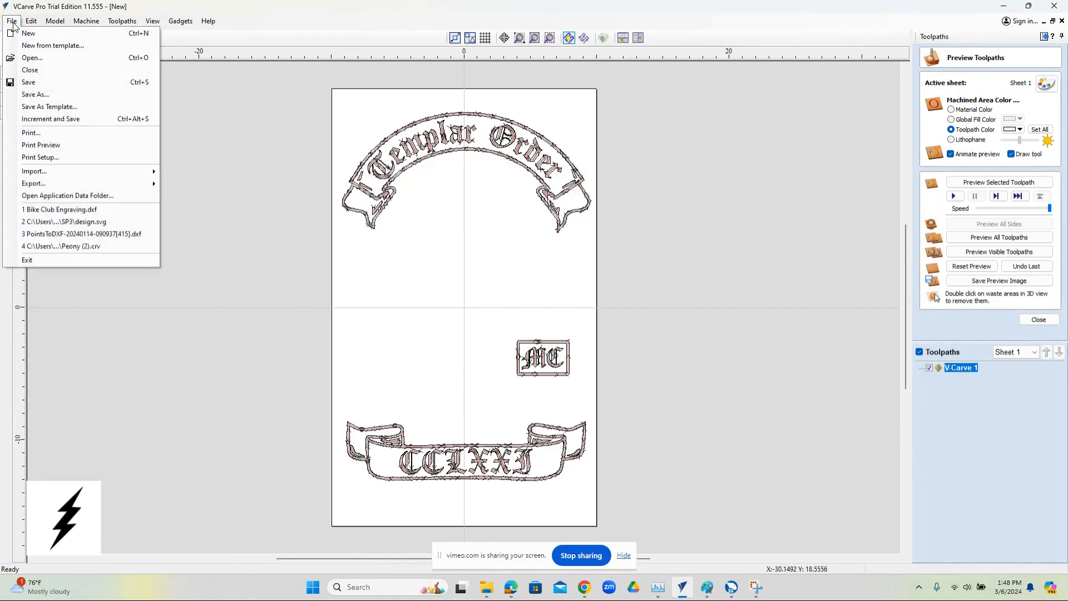
{"action": "mouse_move", "coordinate": [101, 174]}
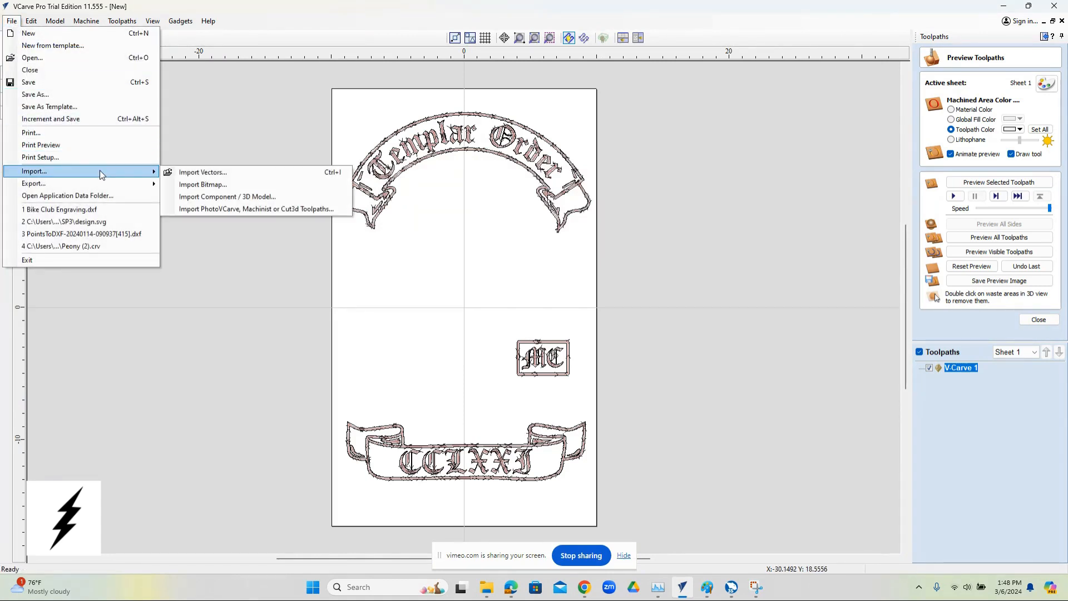
{"action": "left_click", "coordinate": [225, 176]}
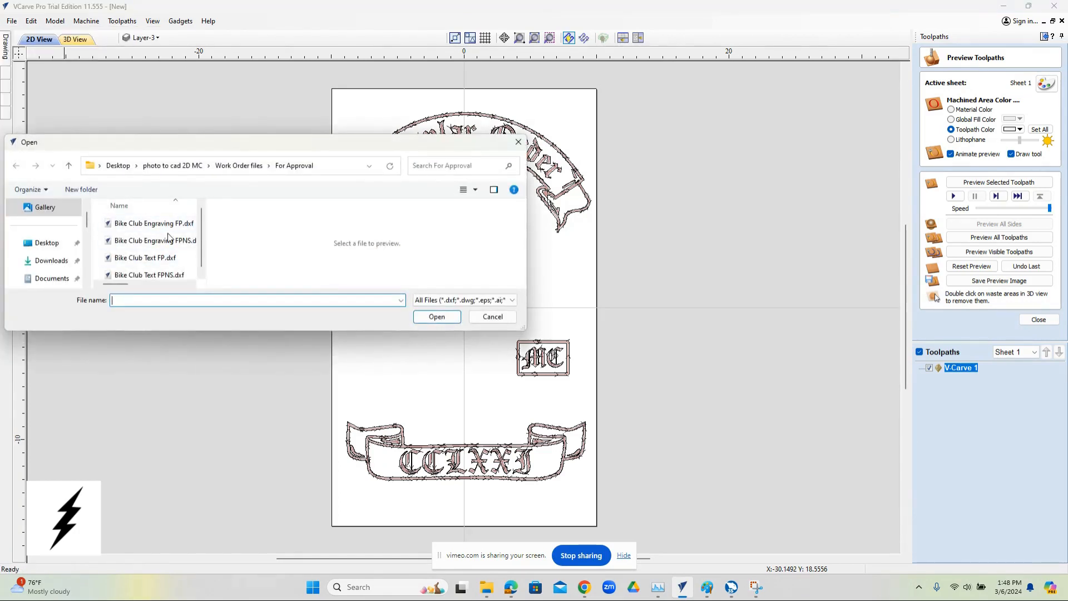
{"action": "left_click", "coordinate": [178, 245]}
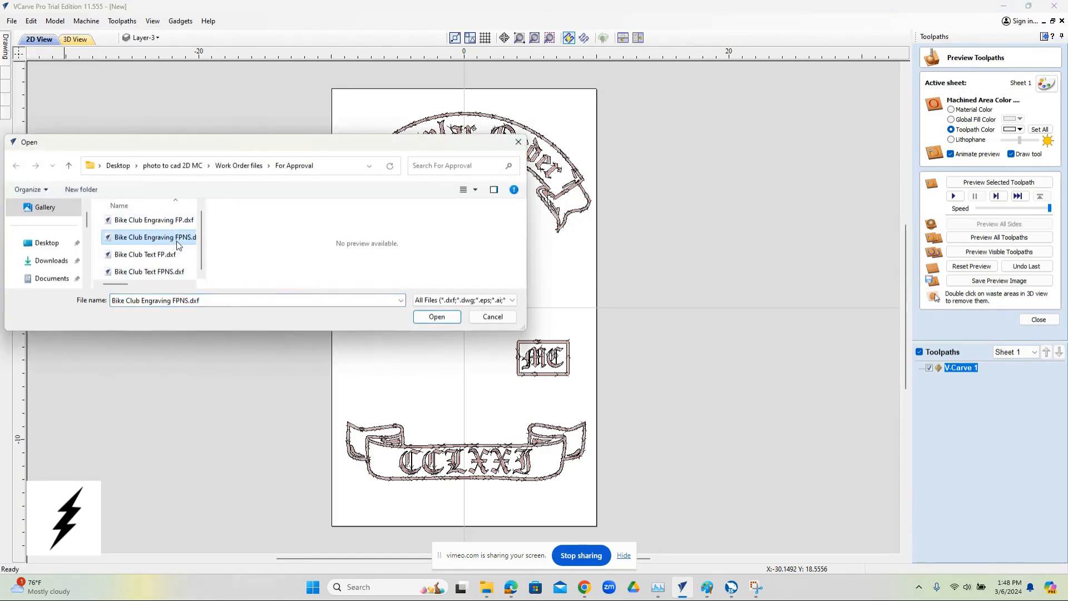
{"action": "left_click", "coordinate": [439, 318]}
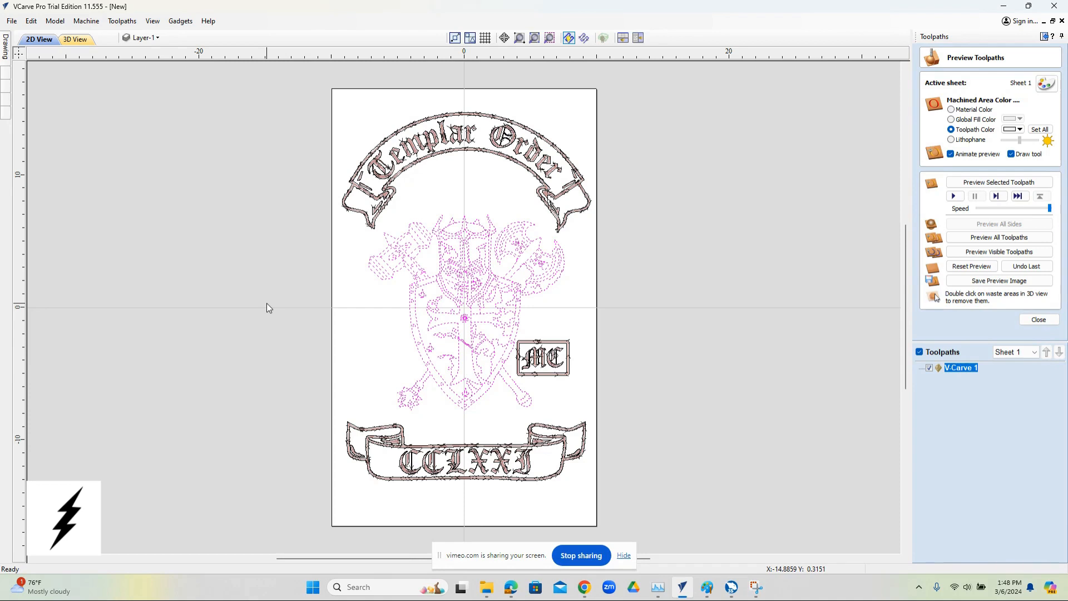
Move the imported shield artwork to a new layer named Engraving
{"action": "right_click", "coordinate": [253, 228]}
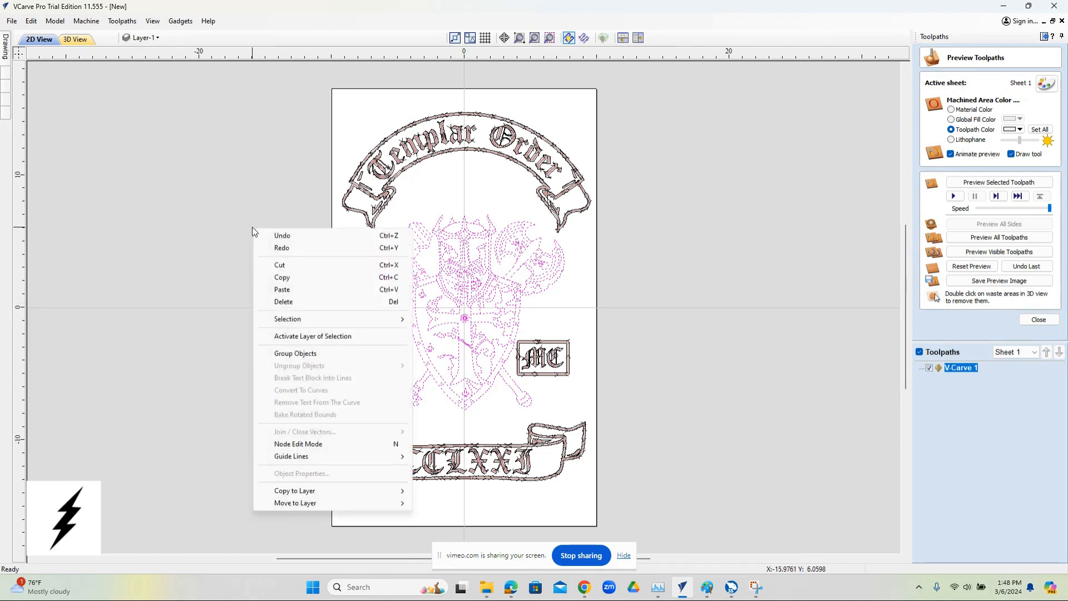
{"action": "mouse_move", "coordinate": [354, 502]}
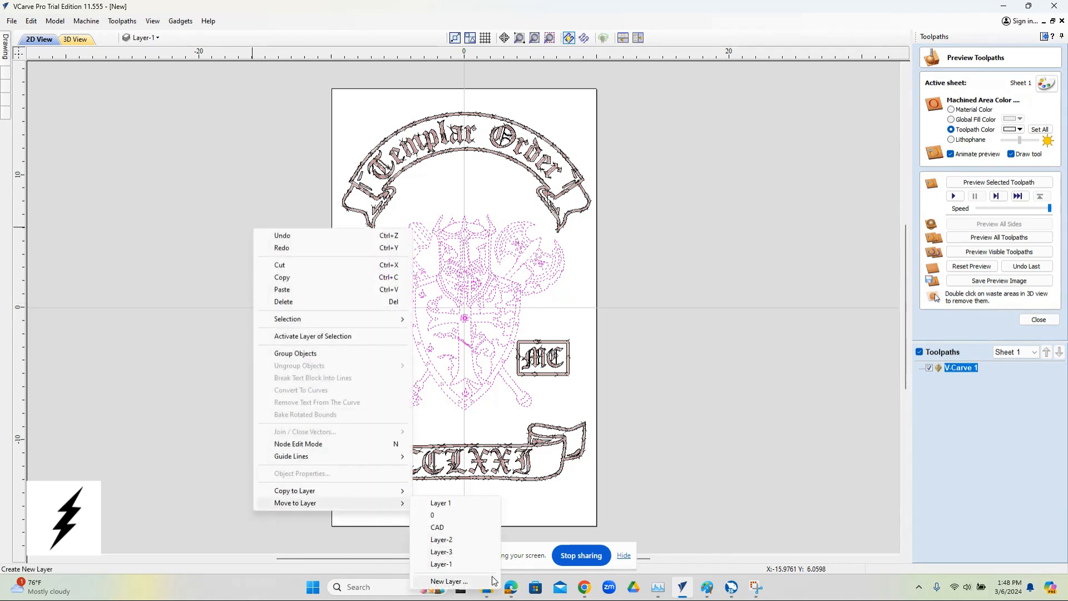
{"action": "left_click", "coordinate": [447, 582]}
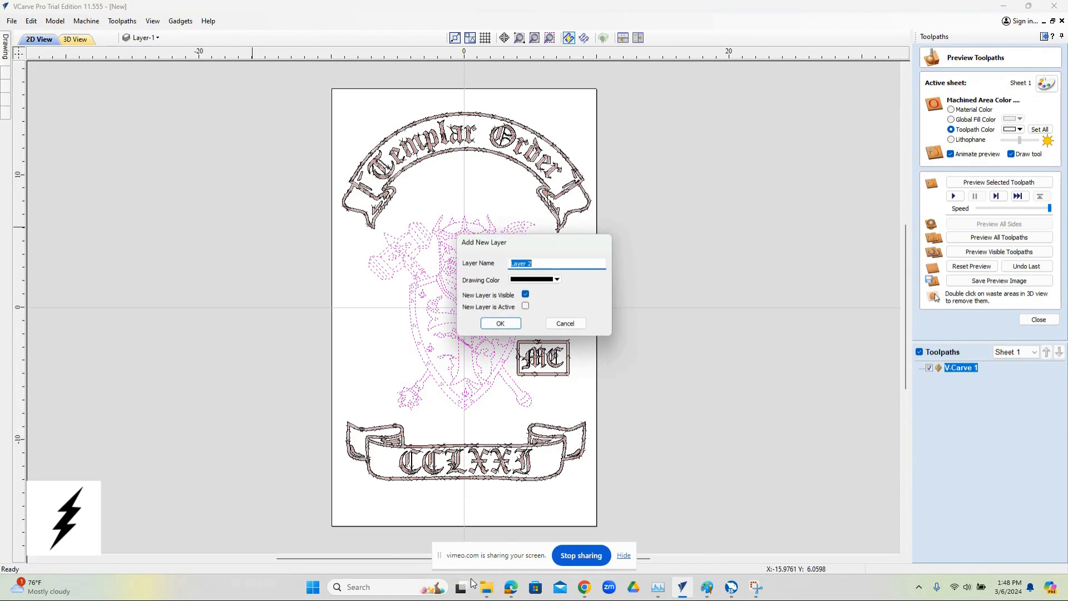
{"action": "type", "text": "Engraving"}
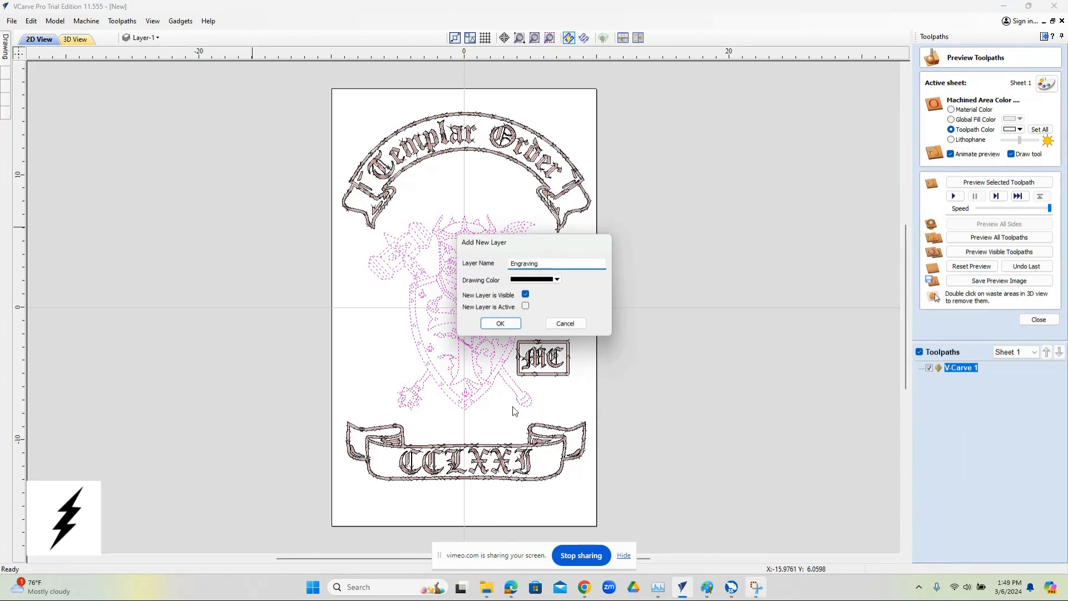
{"action": "left_click", "coordinate": [501, 324]}
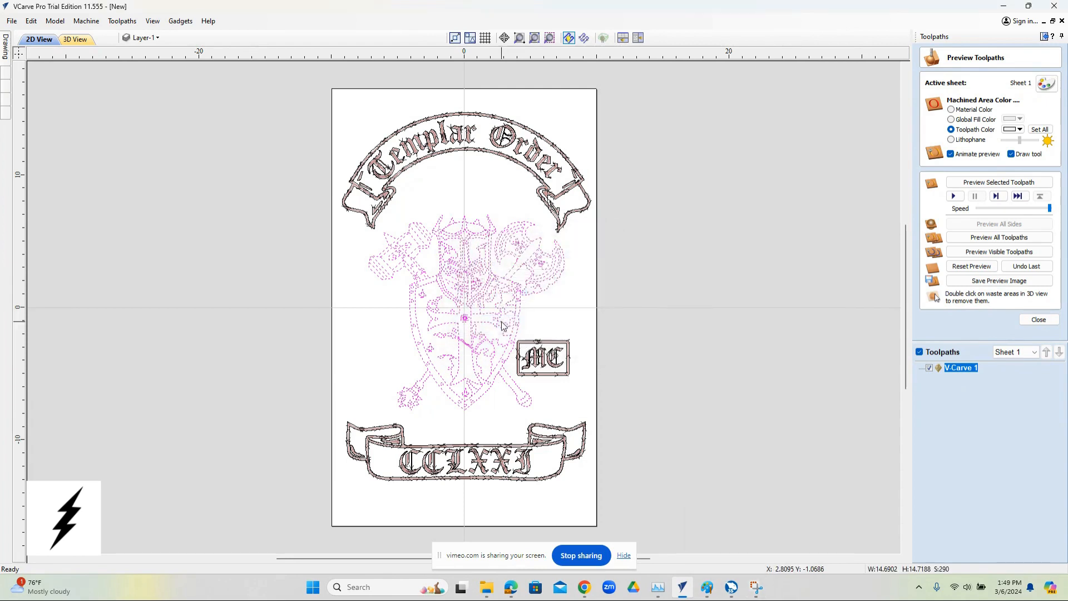
Hide every layer except Engraving, deselect the shield artwork, and close the toolpath preview
{"action": "left_click", "coordinate": [165, 42]}
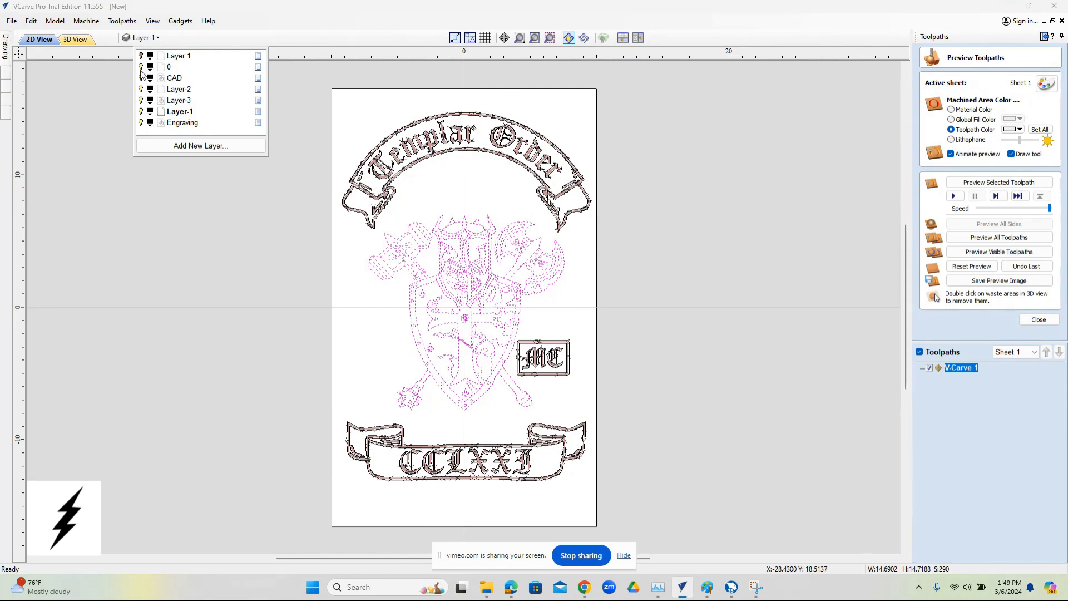
{"action": "left_click", "coordinate": [141, 89]}
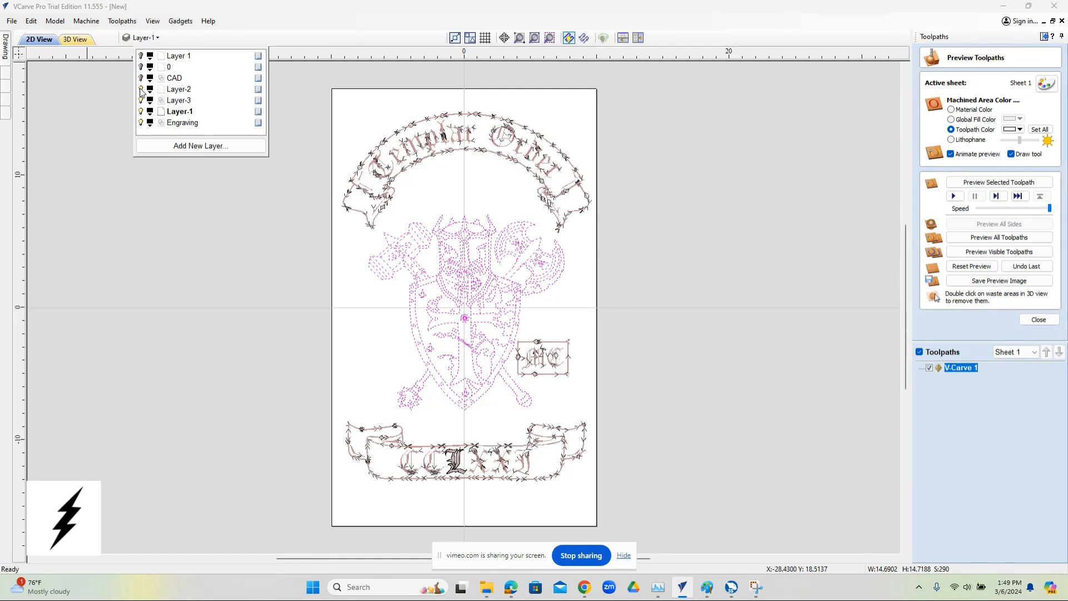
{"action": "left_click", "coordinate": [141, 100]}
{"action": "left_click", "coordinate": [143, 108]}
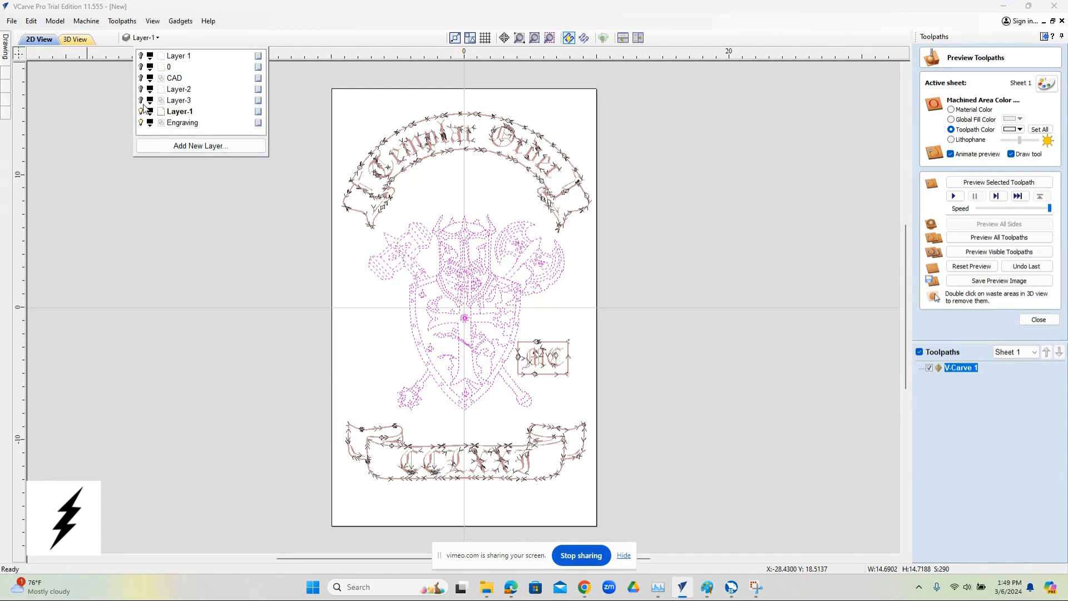
{"action": "left_click", "coordinate": [212, 251]}
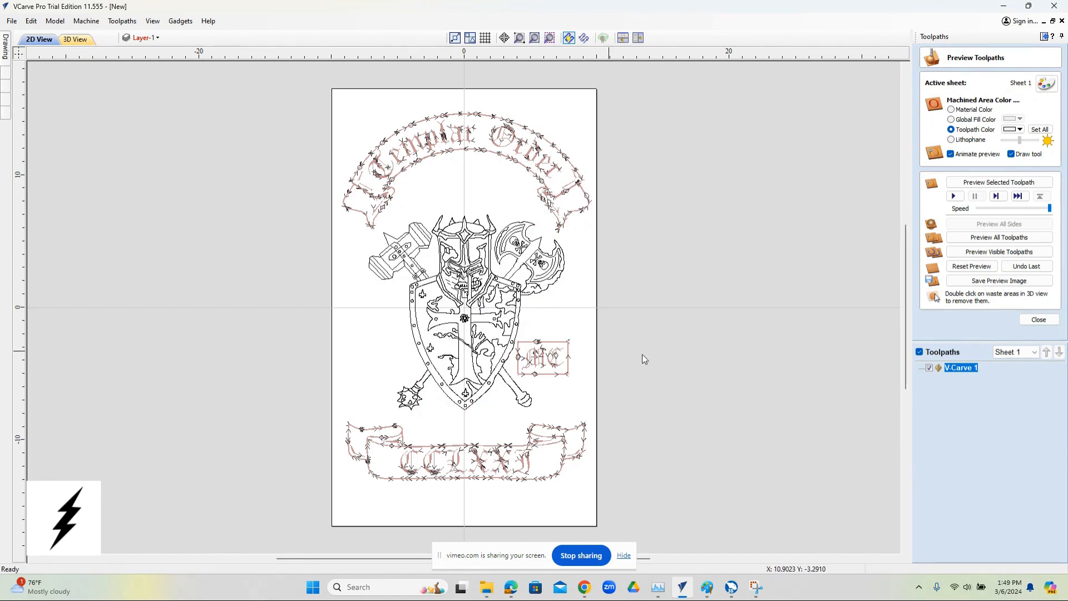
{"action": "left_click", "coordinate": [1038, 320]}
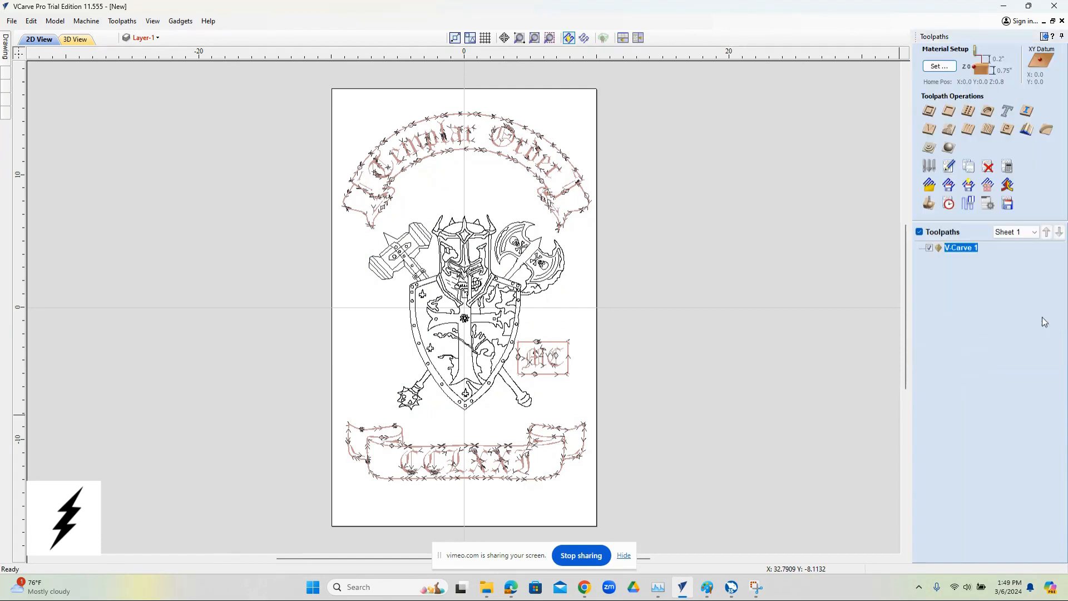
{"action": "left_click", "coordinate": [1007, 112]}
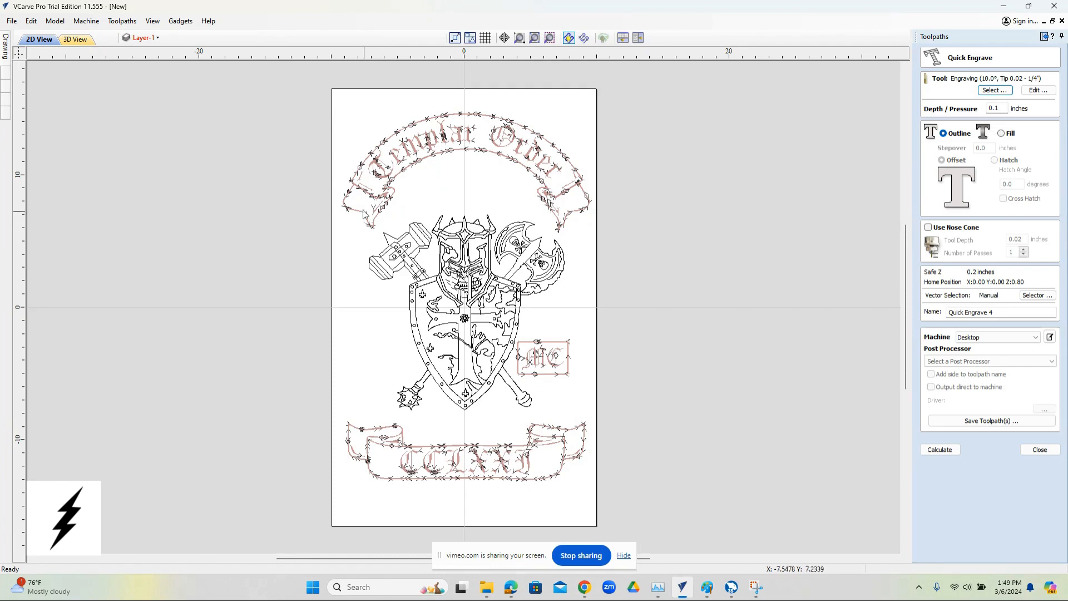
{"action": "left_click_drag", "start_coordinate": [343, 211], "coordinate": [583, 427]}
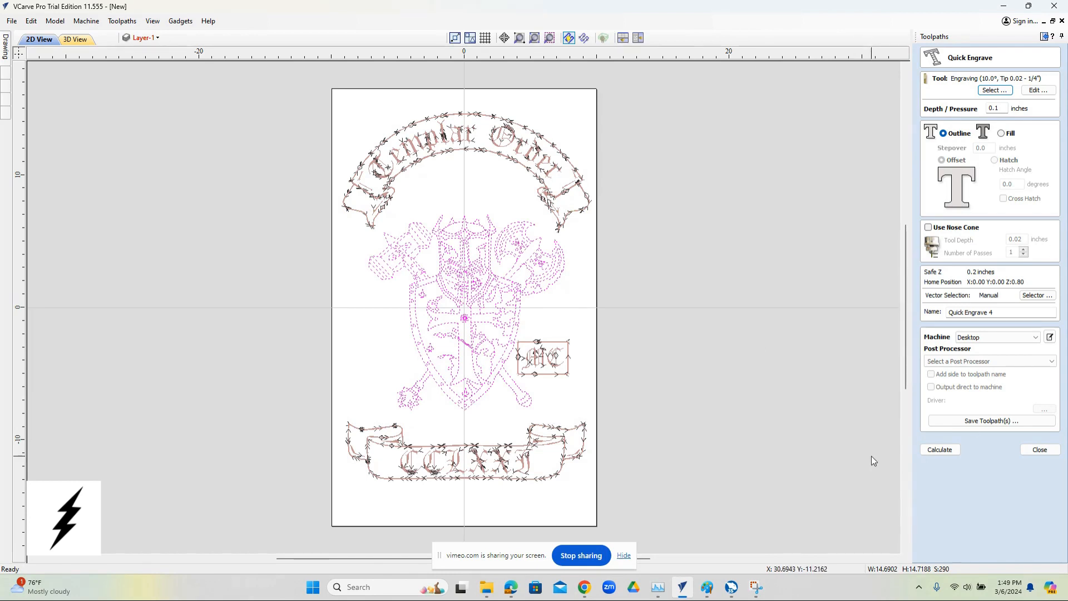
{"action": "left_click", "coordinate": [1040, 450]}
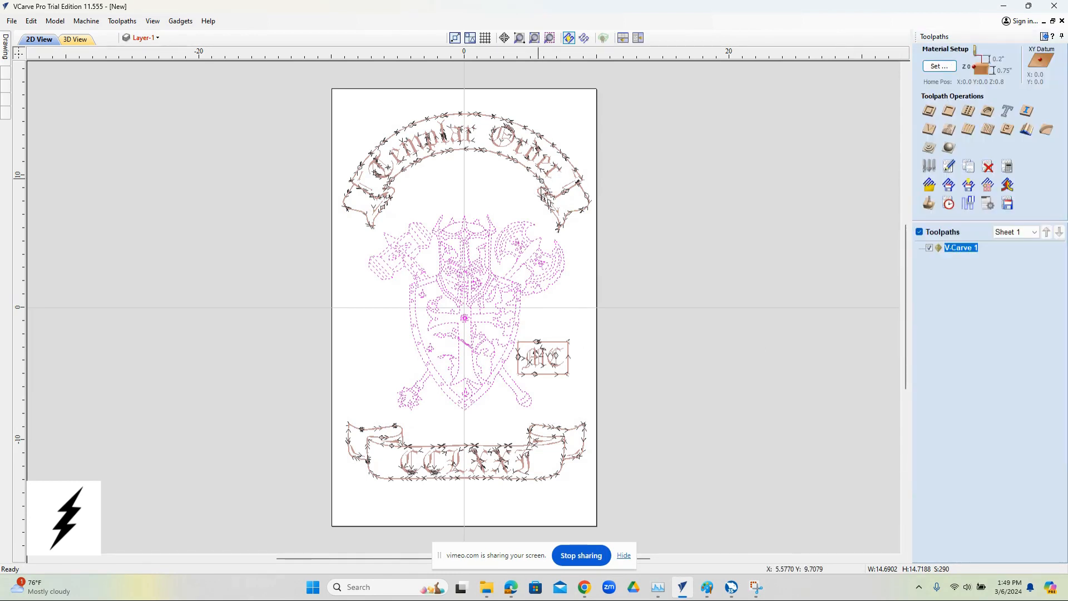
Clear the shield artwork selection and hide the V-Carve 1 toolpath in the drawing
{"action": "left_click", "coordinate": [472, 187]}
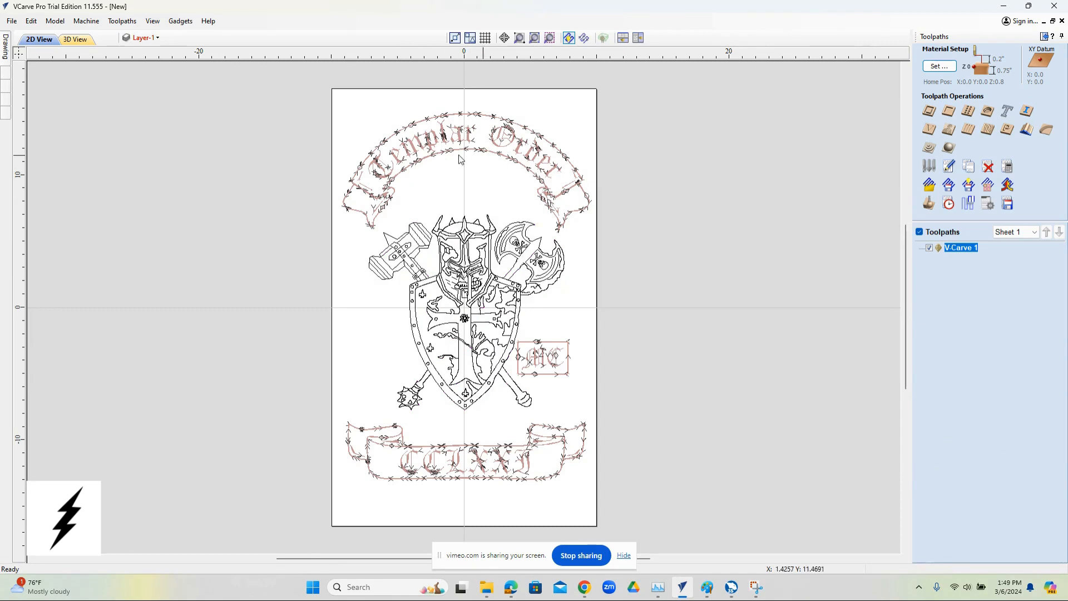
{"action": "left_click", "coordinate": [929, 248]}
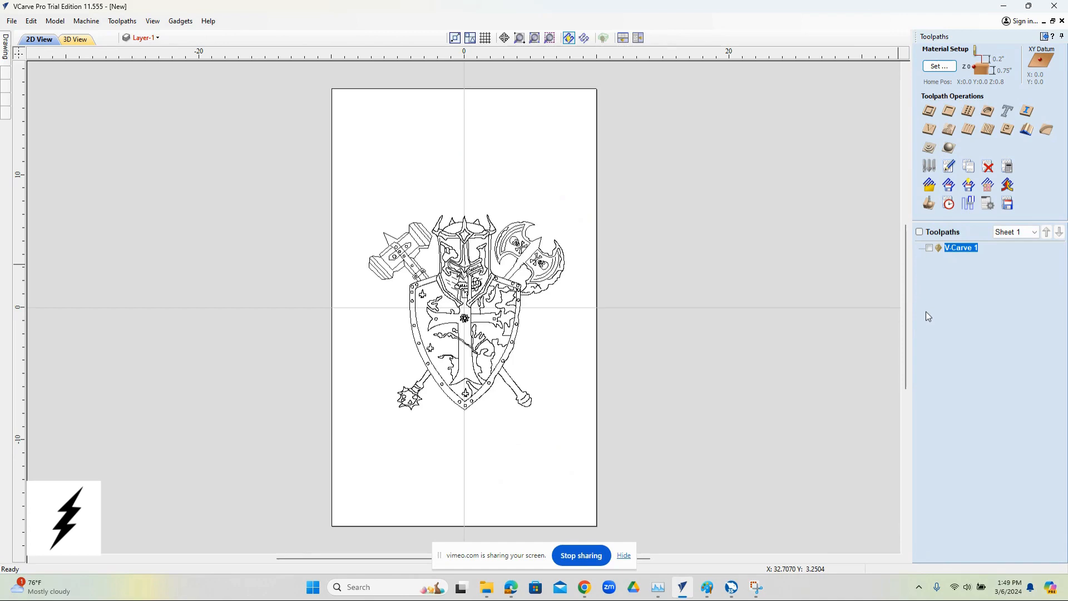
{"action": "scroll", "coordinate": [456, 311], "scroll_direction": "up", "scroll_amount": 5}
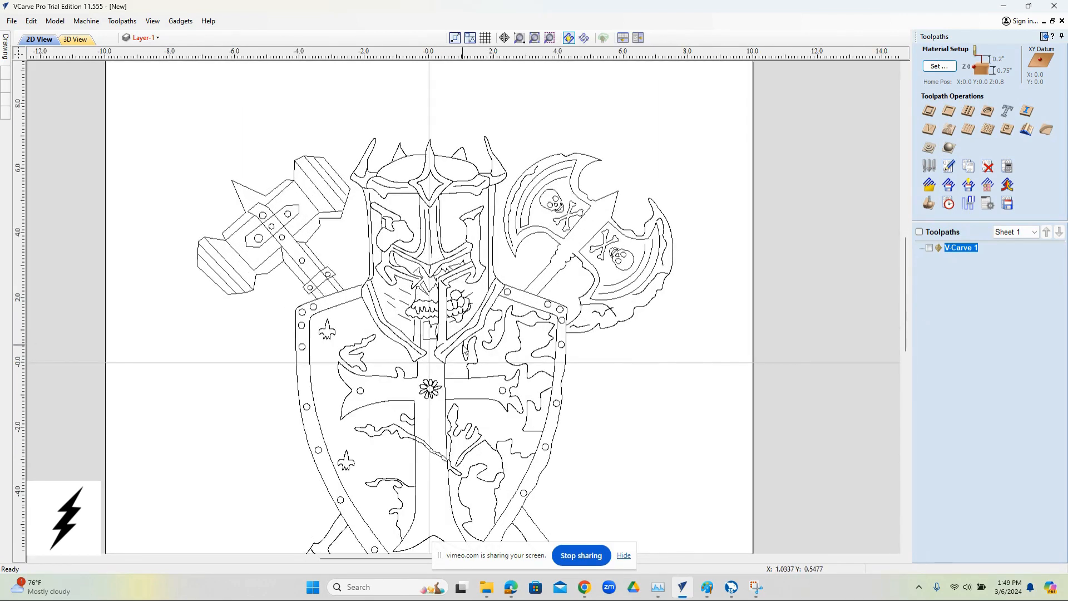
{"action": "scroll", "coordinate": [462, 311], "scroll_direction": "down", "scroll_amount": 4}
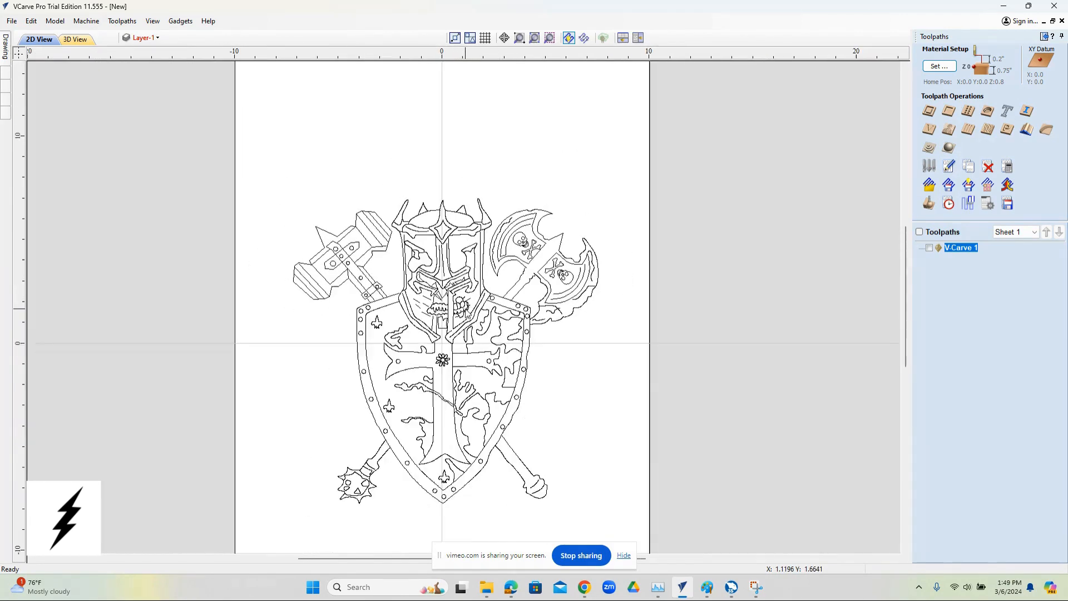
{"action": "left_click_drag", "start_coordinate": [317, 213], "coordinate": [584, 506]}
{"action": "left_click", "coordinate": [569, 410]}
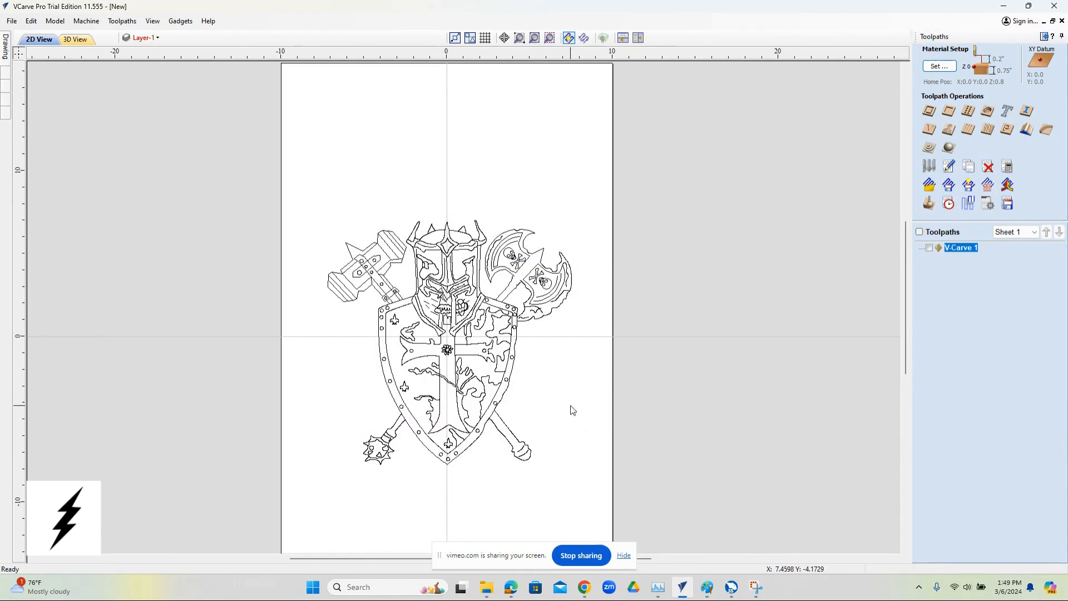
{"action": "left_click_drag", "start_coordinate": [315, 202], "coordinate": [589, 486]}
{"action": "left_click", "coordinate": [796, 298]}
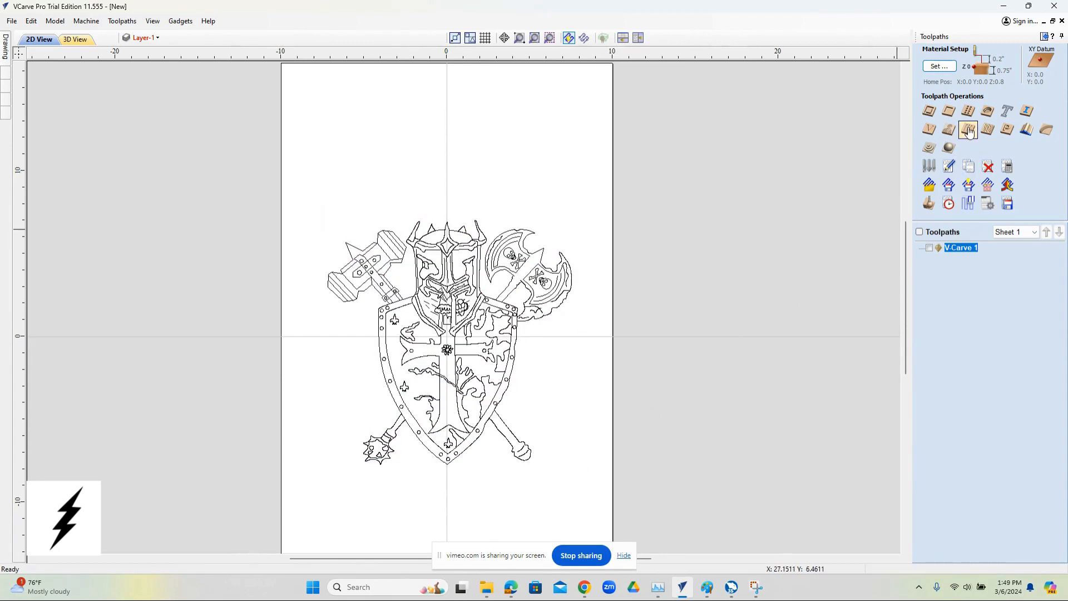
Start a Quick Engrave toolpath on the entire shield artwork using the Engraving (10.0°, Tip 0.02 - 1/4") tool
{"action": "left_click", "coordinate": [1007, 112]}
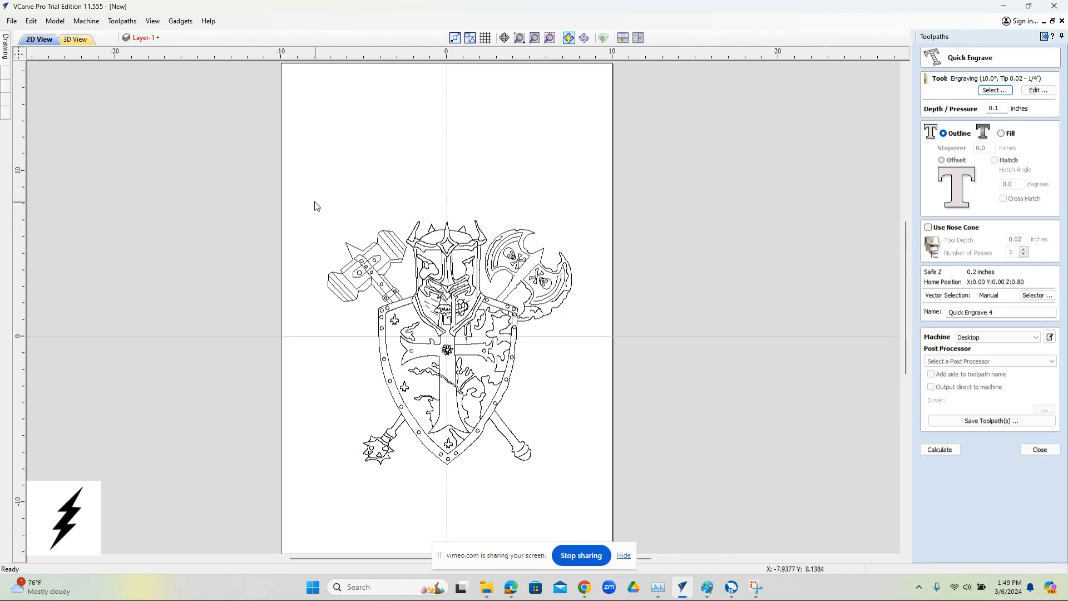
{"action": "left_click_drag", "start_coordinate": [314, 200], "coordinate": [593, 500]}
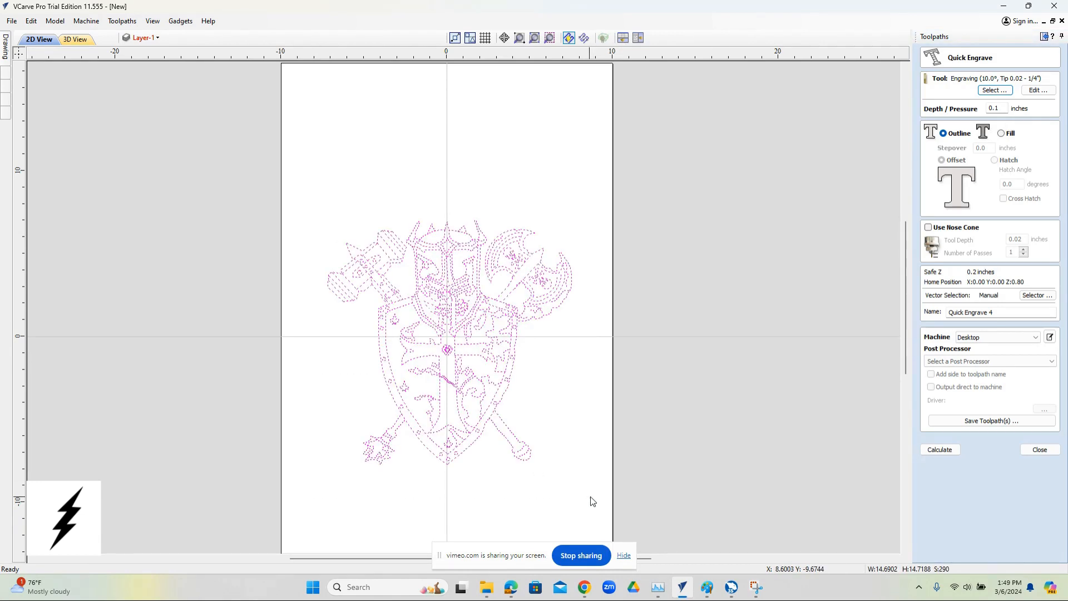
{"action": "left_click", "coordinate": [1001, 91]}
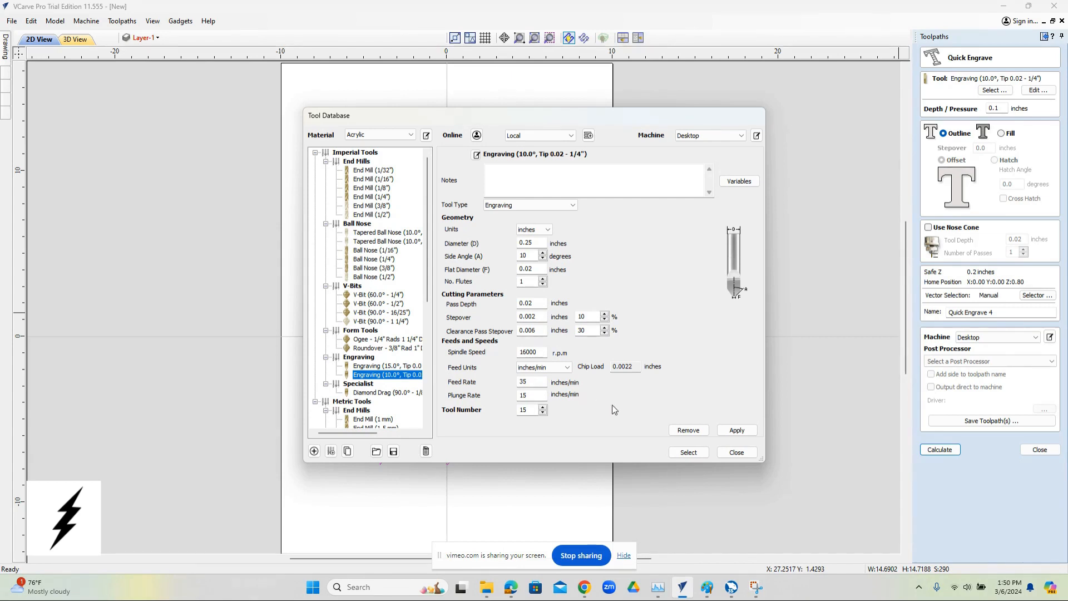
{"action": "left_click", "coordinate": [688, 452]}
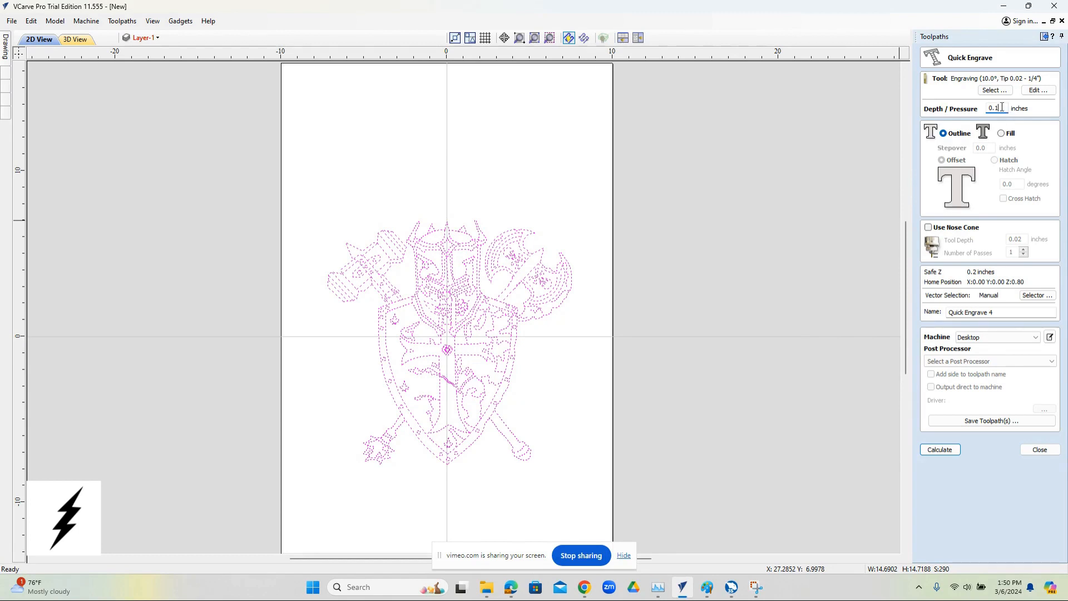
Set the engraving depth to 0.1 inches and calculate the outline toolpath
{"action": "left_click_drag", "start_coordinate": [1002, 107], "coordinate": [926, 103]}
{"action": "type", "text": ".05"}
{"action": "key", "text": "Tab"}
{"action": "double_click", "coordinate": [1002, 105]}
{"action": "type", "text": ".1"}
{"action": "left_click", "coordinate": [937, 451]}
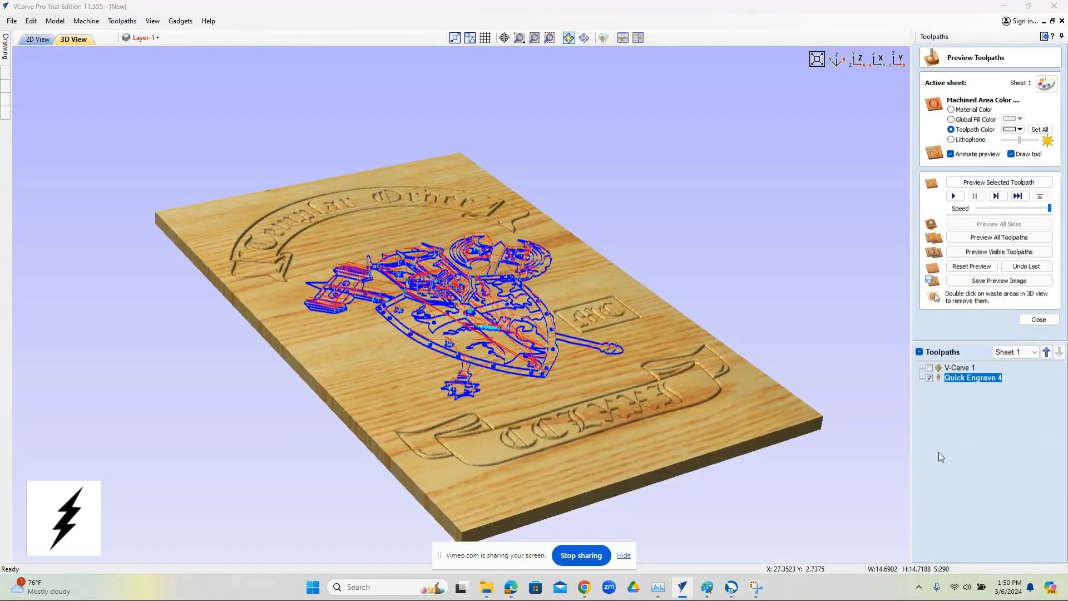
Examine the depth passes of the shield engraving toolpath up close and across the whole board
{"action": "scroll", "coordinate": [539, 380], "scroll_direction": "up", "scroll_amount": 10}
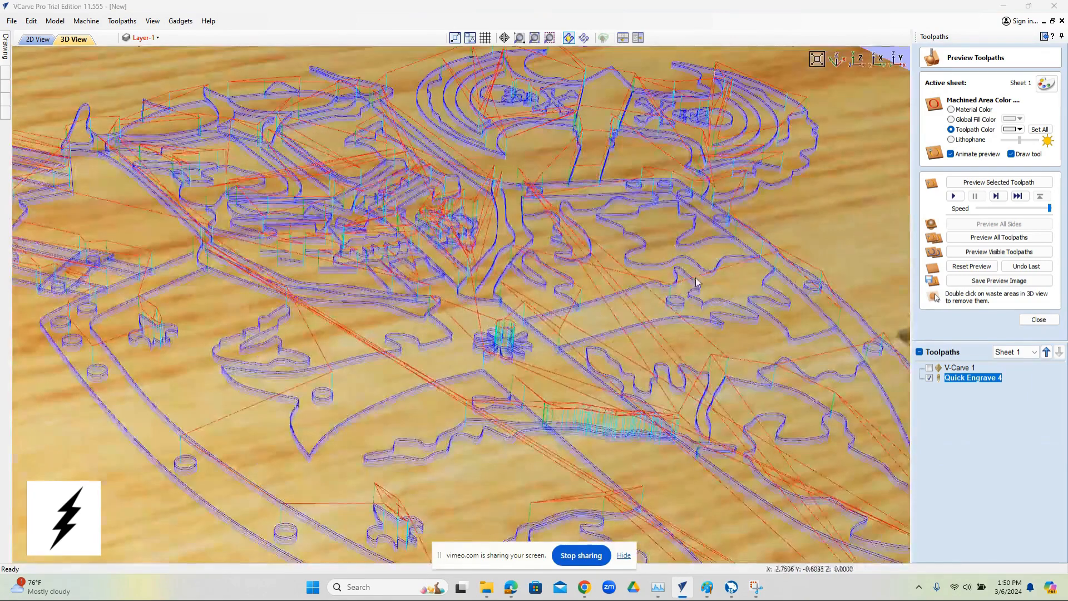
{"action": "scroll", "coordinate": [413, 249], "scroll_direction": "up", "scroll_amount": 5}
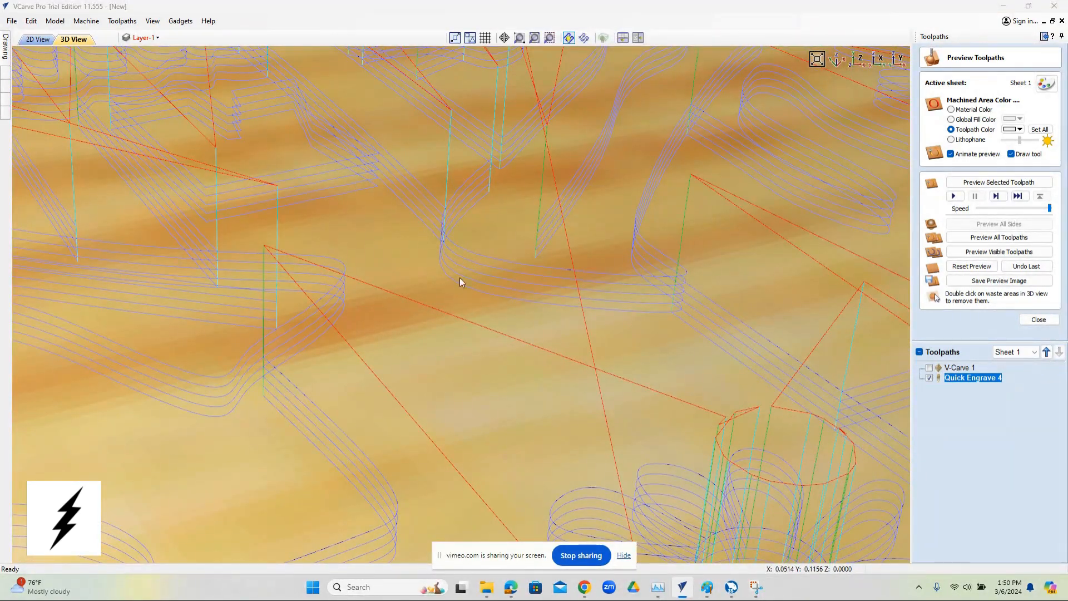
{"action": "scroll", "coordinate": [517, 286], "scroll_direction": "down", "scroll_amount": 10}
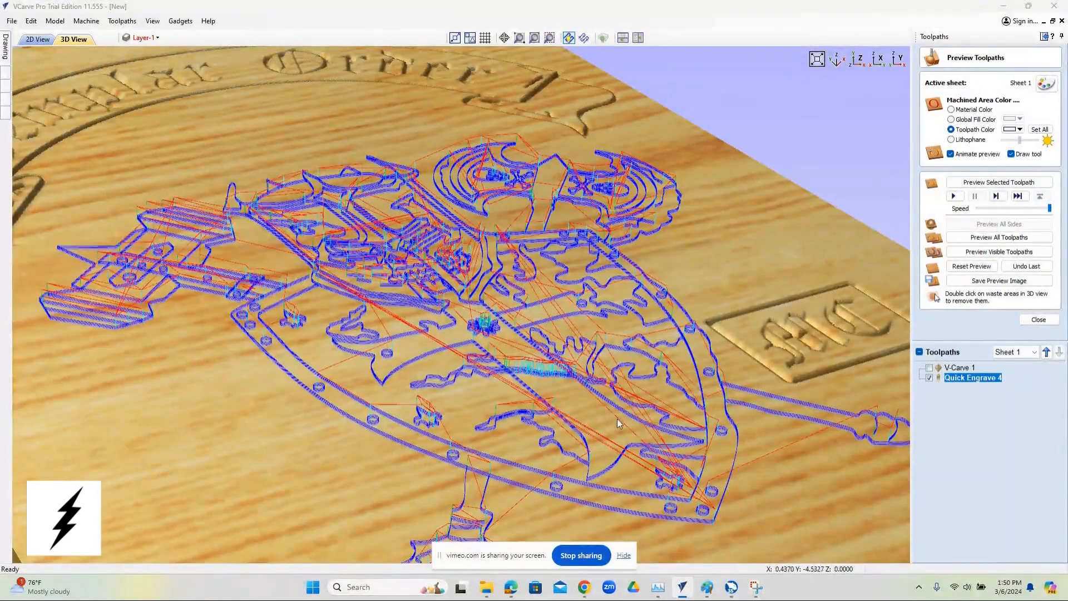
{"action": "scroll", "coordinate": [568, 379], "scroll_direction": "up", "scroll_amount": 10}
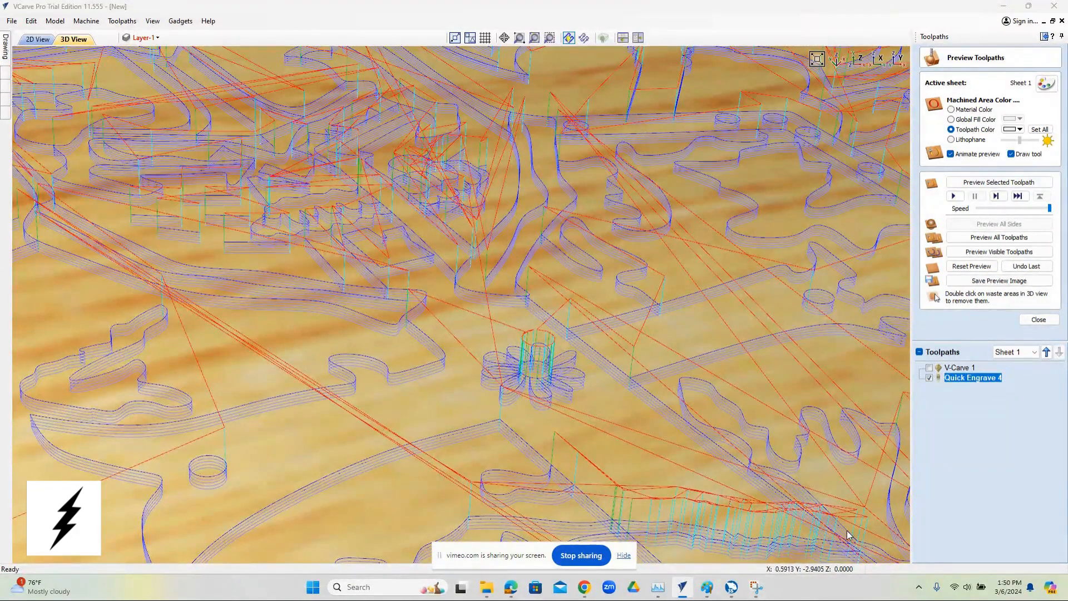
{"action": "scroll", "coordinate": [355, 352], "scroll_direction": "down", "scroll_amount": 5}
{"action": "scroll", "coordinate": [355, 352], "scroll_direction": "down", "scroll_amount": 8}
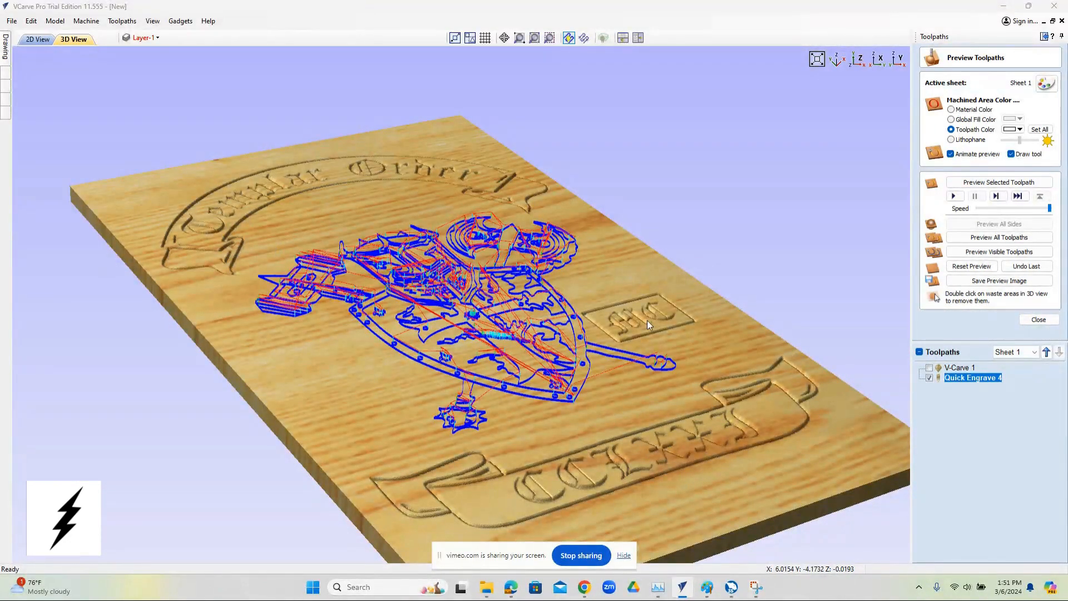
{"action": "scroll", "coordinate": [644, 333], "scroll_direction": "up", "scroll_amount": 2}
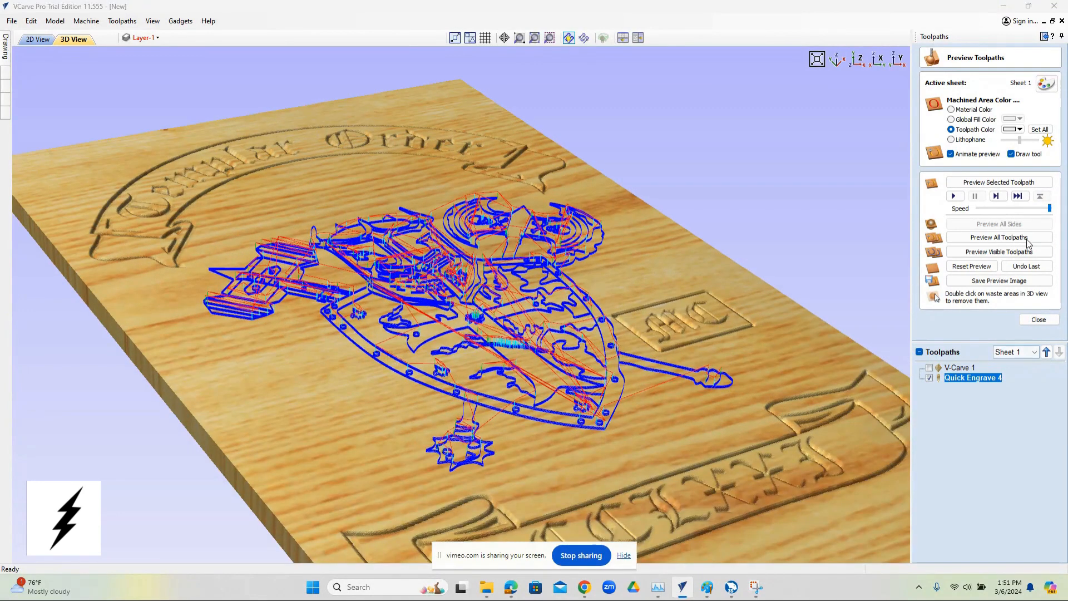
{"action": "left_click", "coordinate": [1039, 319]}
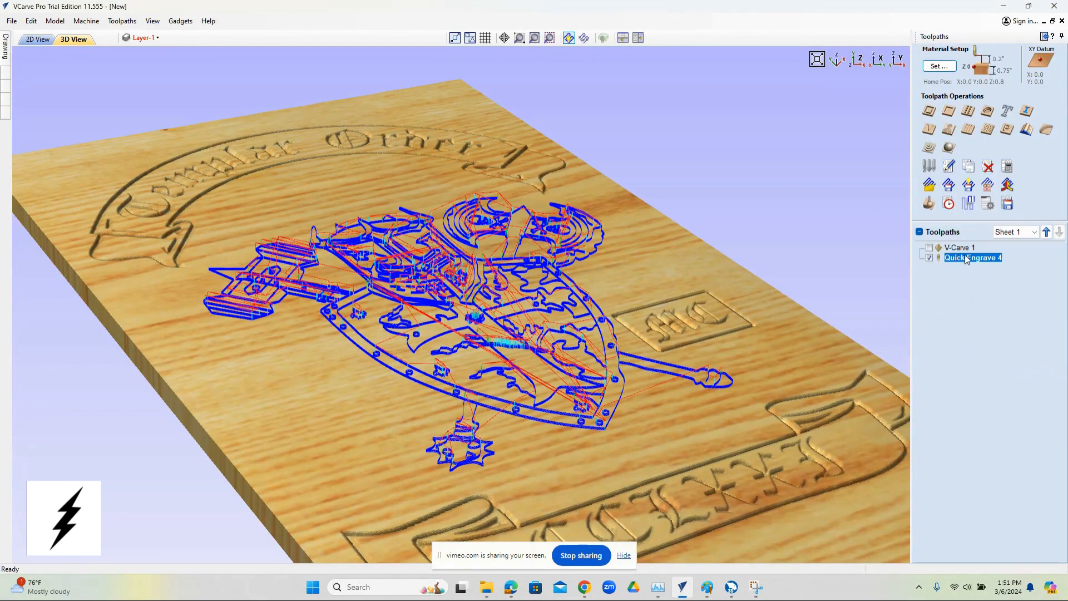
{"action": "double_click", "coordinate": [966, 258]}
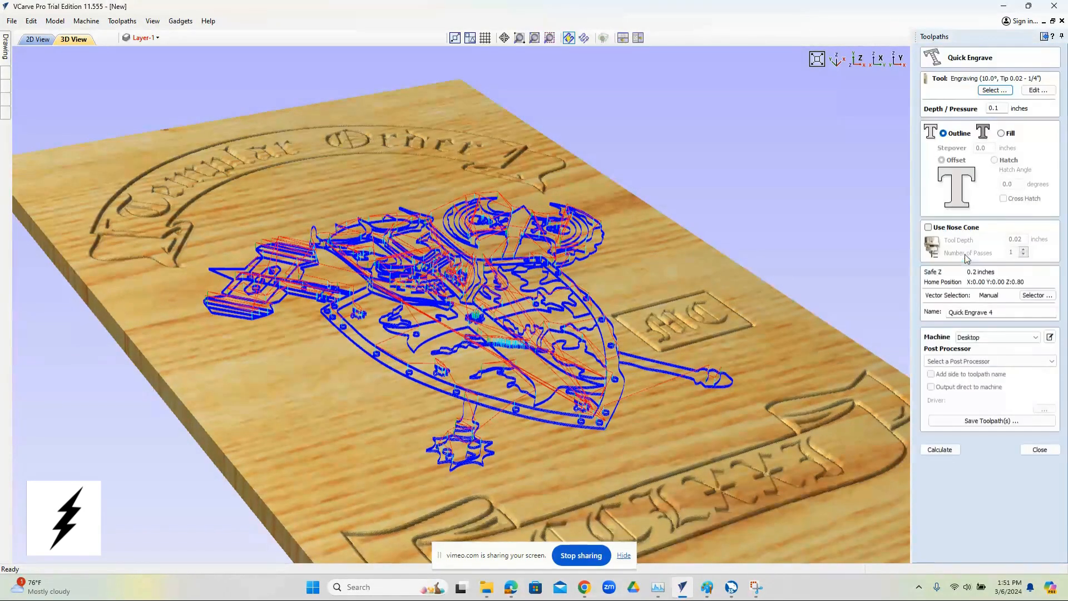
{"action": "left_click", "coordinate": [1038, 90]}
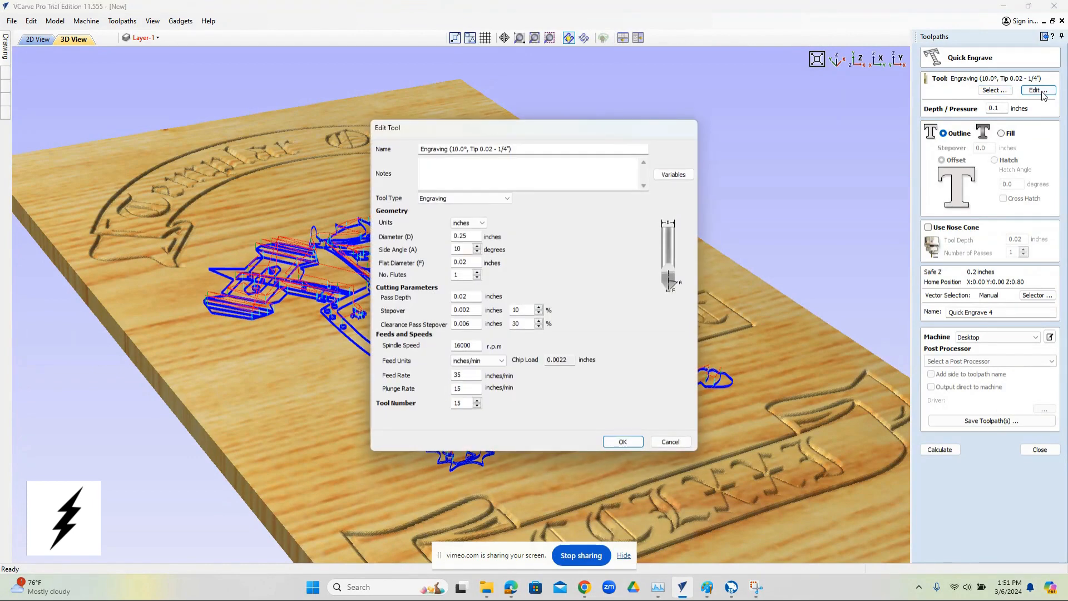
{"action": "left_click", "coordinate": [672, 442]}
{"action": "left_click", "coordinate": [1035, 449]}
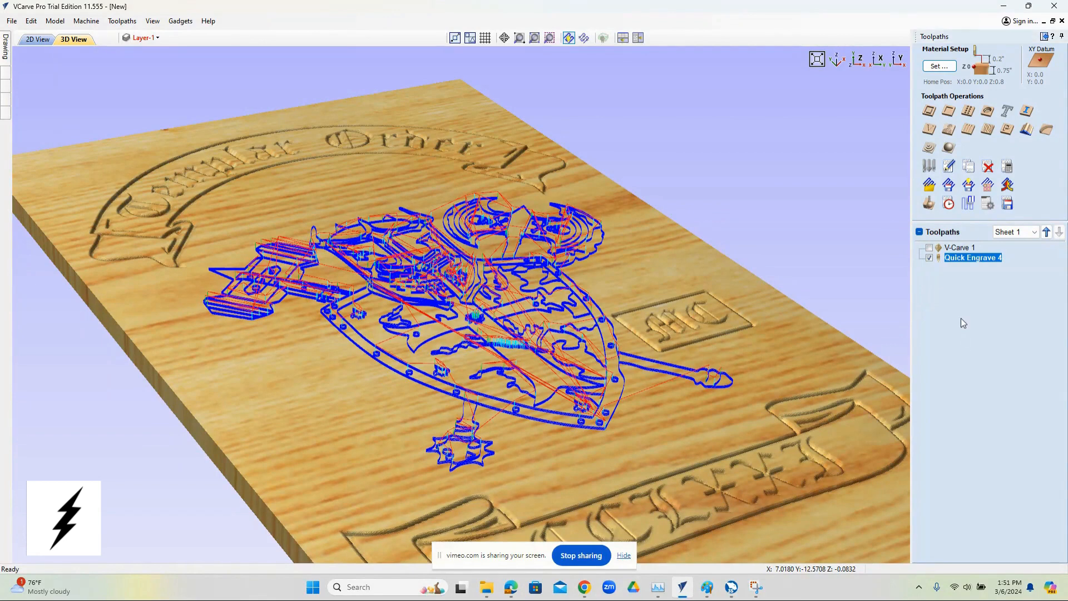
Set the engraving tool's pass depth to 0.05 inches, recalculate the Quick Engrave toolpath, and inspect its passes
{"action": "double_click", "coordinate": [982, 259]}
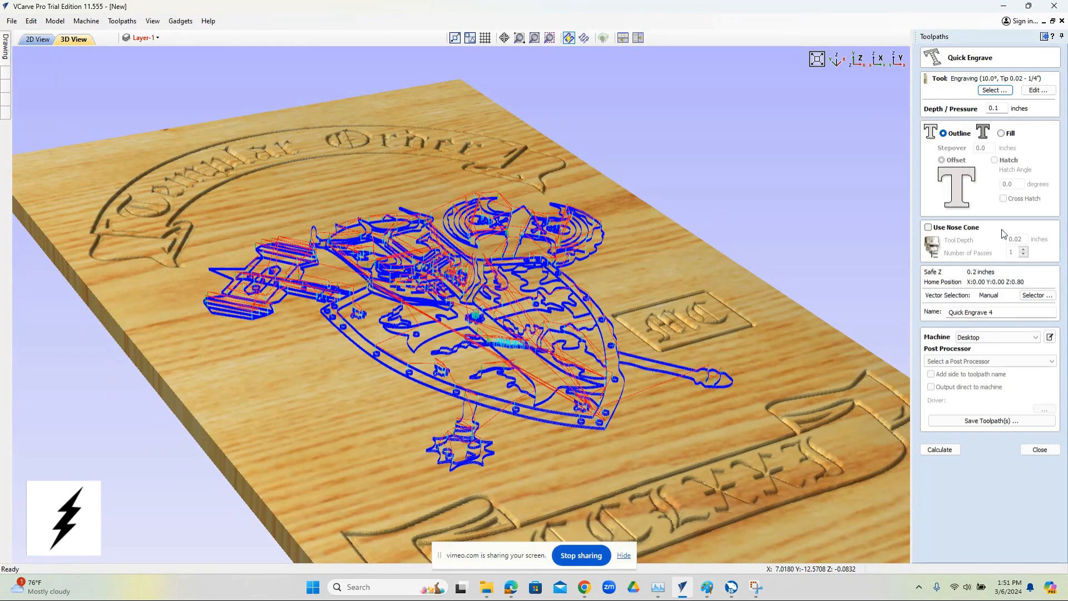
{"action": "left_click", "coordinate": [1038, 91]}
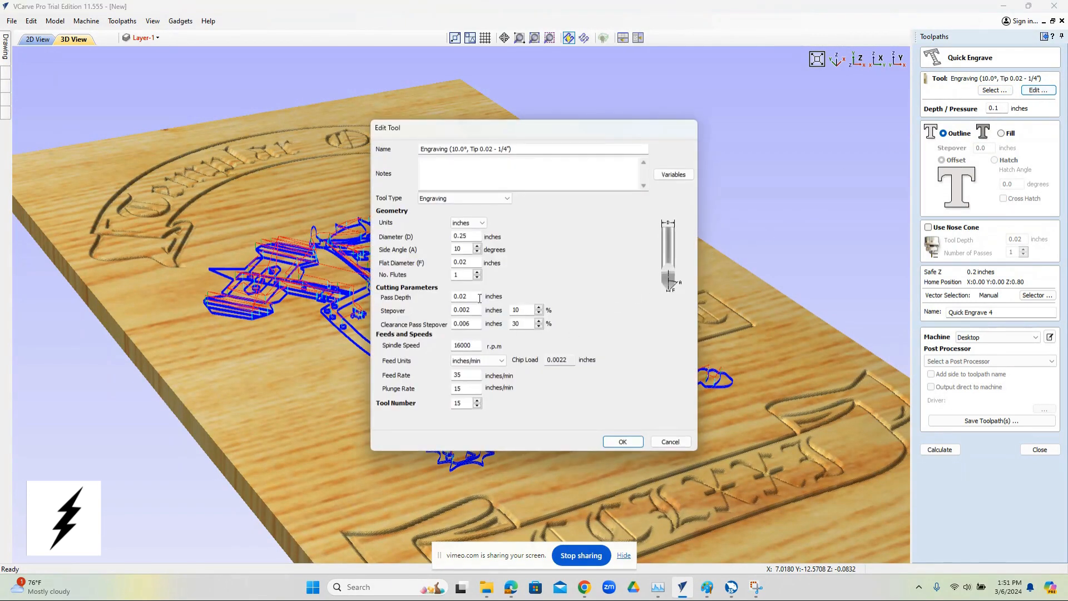
{"action": "left_click_drag", "start_coordinate": [472, 298], "coordinate": [444, 304]}
{"action": "type", "text": ".0"}
{"action": "key", "text": "Tab"}
{"action": "left_click", "coordinate": [623, 441]}
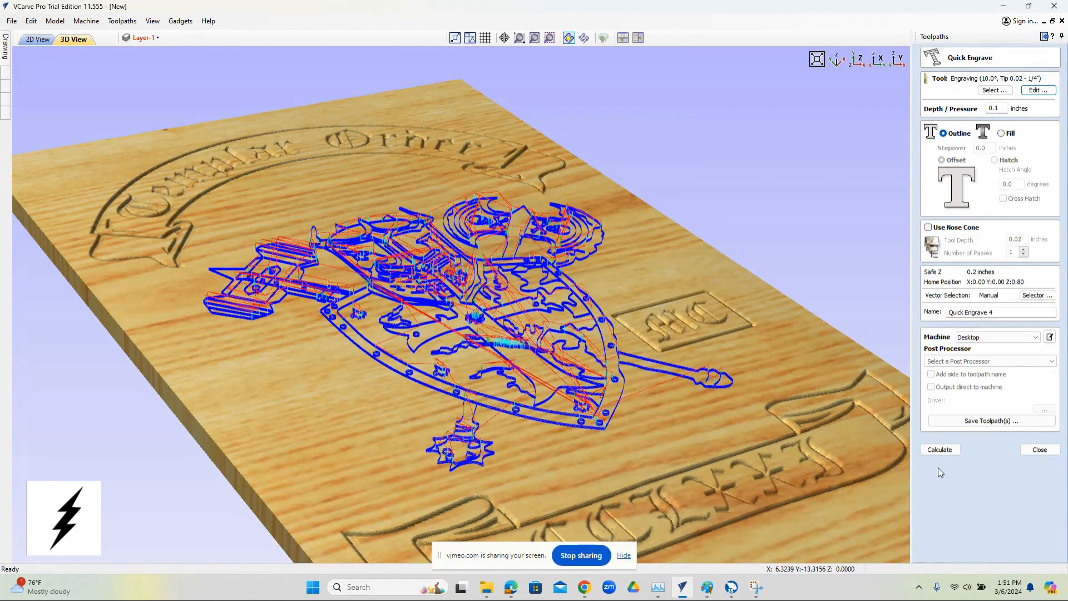
{"action": "left_click", "coordinate": [942, 450]}
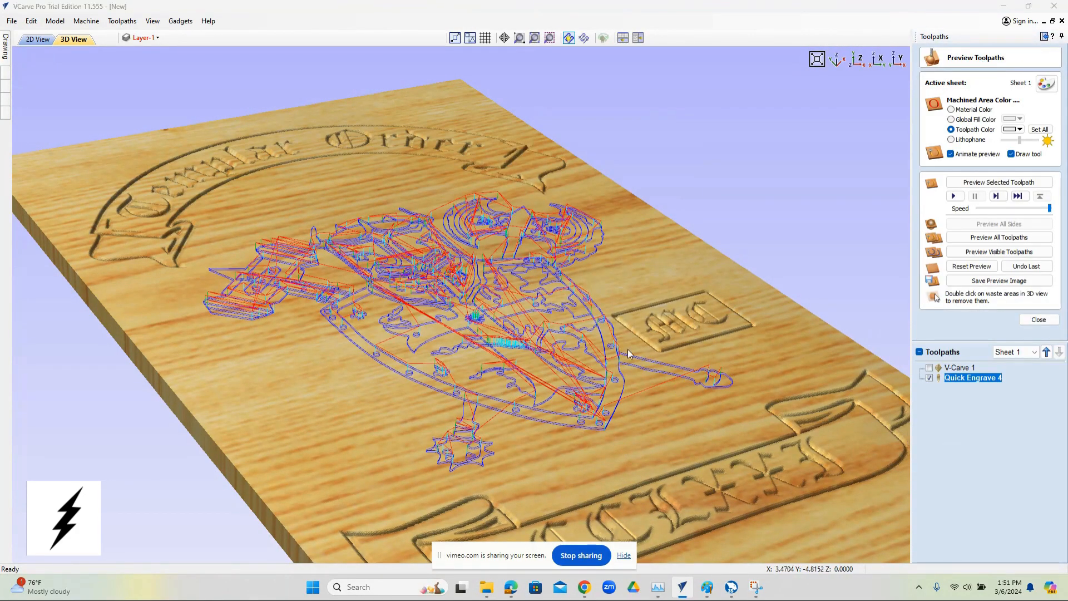
{"action": "scroll", "coordinate": [545, 288], "scroll_direction": "up", "scroll_amount": 10}
{"action": "scroll", "coordinate": [510, 292], "scroll_direction": "up", "scroll_amount": 3}
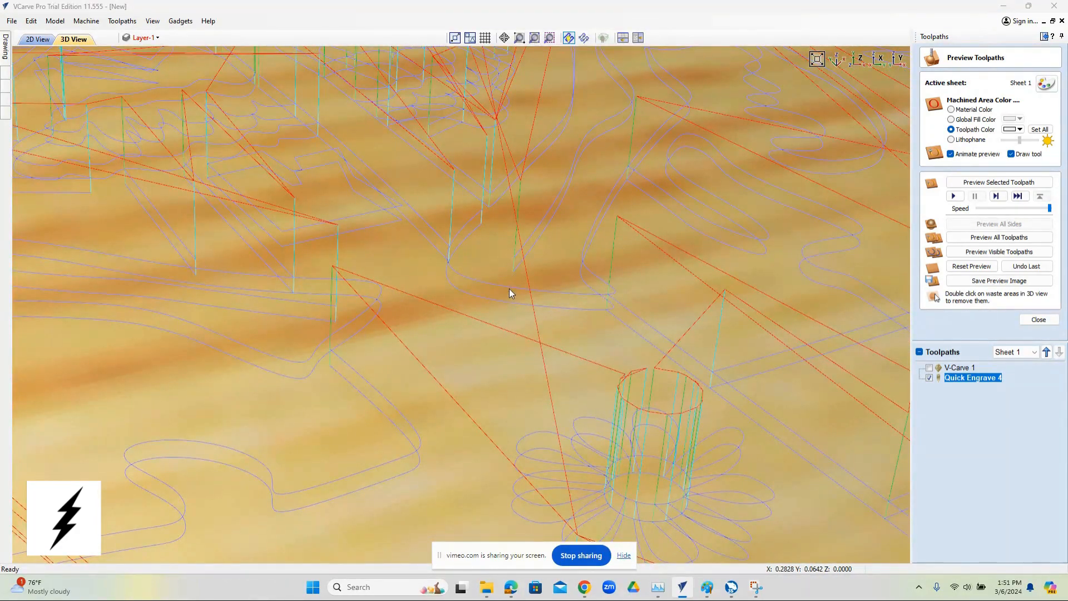
{"action": "scroll", "coordinate": [510, 292], "scroll_direction": "down", "scroll_amount": 10}
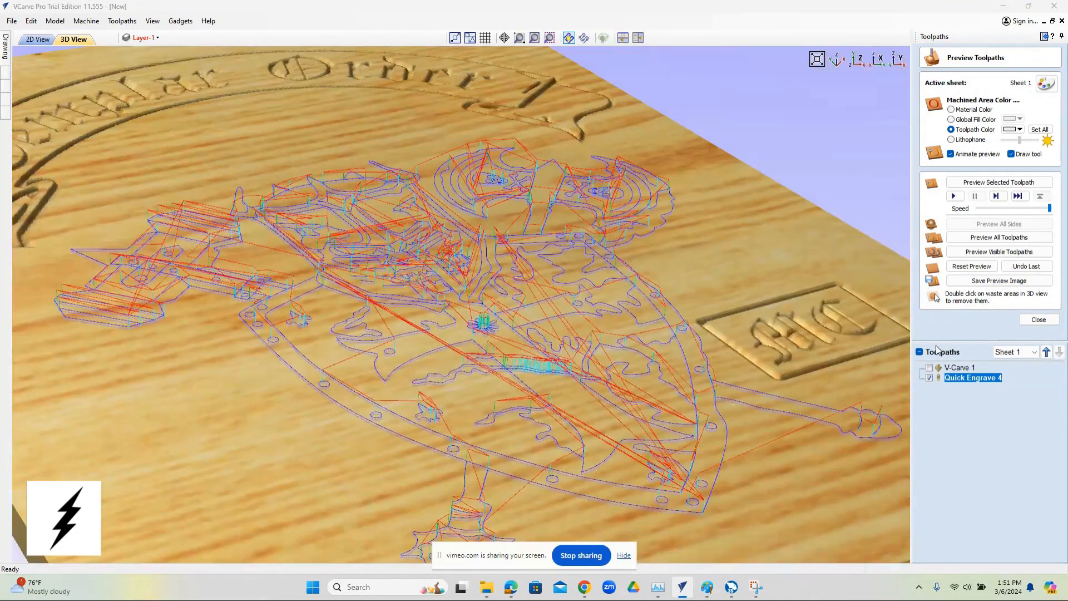
{"action": "scroll", "coordinate": [622, 323], "scroll_direction": "down", "scroll_amount": 2}
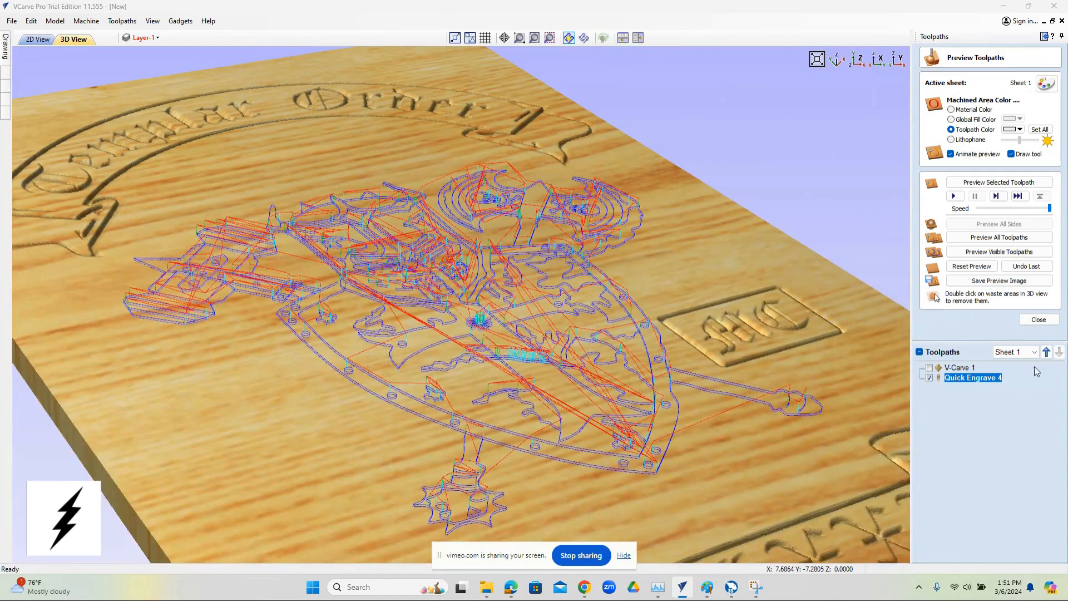
Set the engraving tool's pass depth to 0.1 inches and recalculate the Quick Engrave toolpath
{"action": "double_click", "coordinate": [970, 378]}
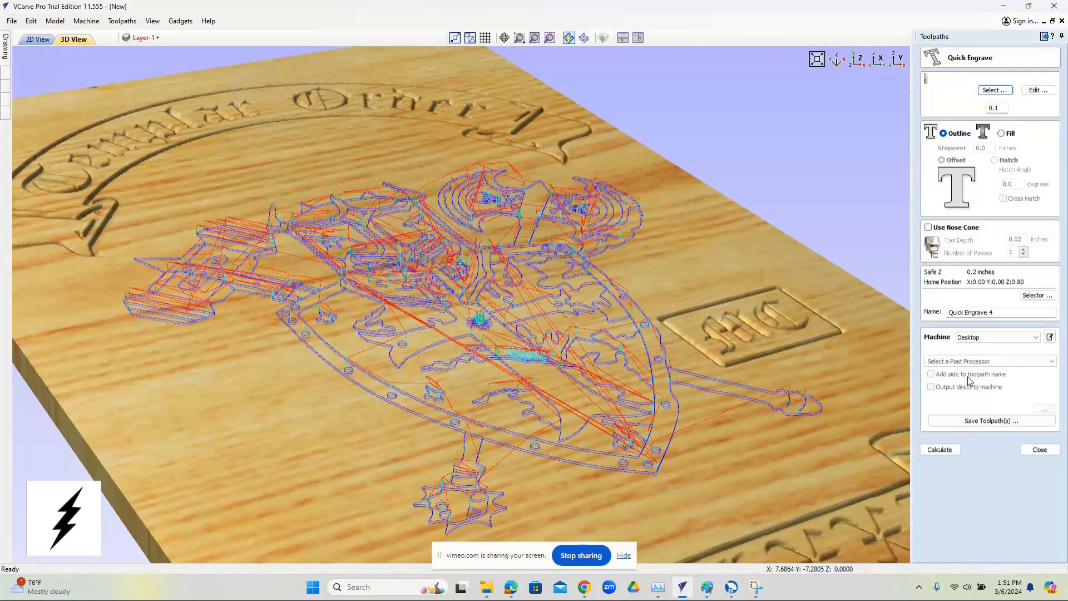
{"action": "left_click", "coordinate": [1036, 91]}
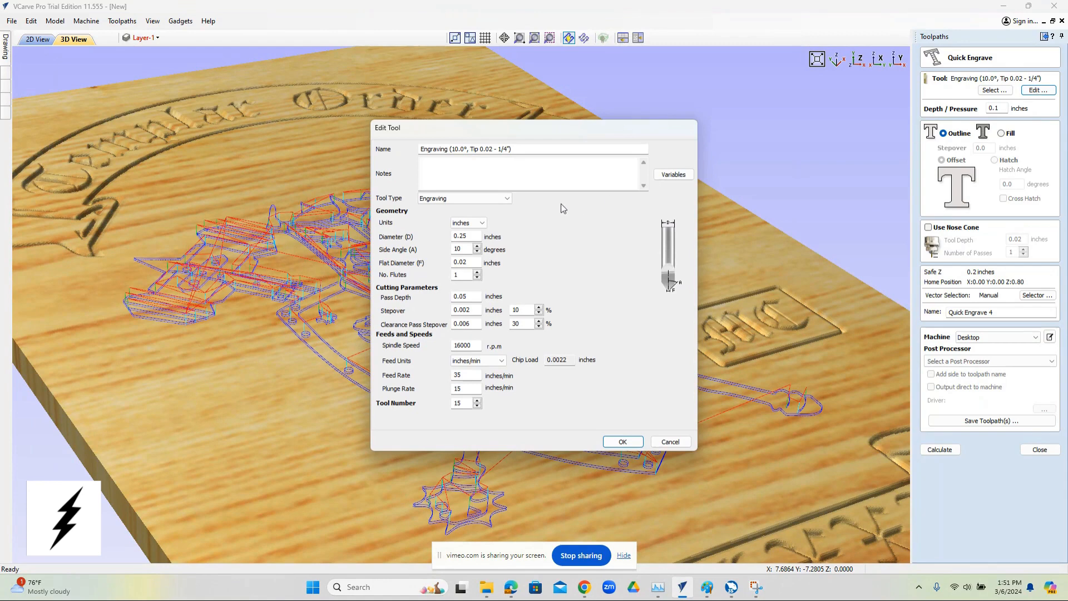
{"action": "double_click", "coordinate": [466, 296]}
{"action": "type", "text": ".1"}
{"action": "key", "text": "Tab"}
{"action": "left_click", "coordinate": [623, 442]}
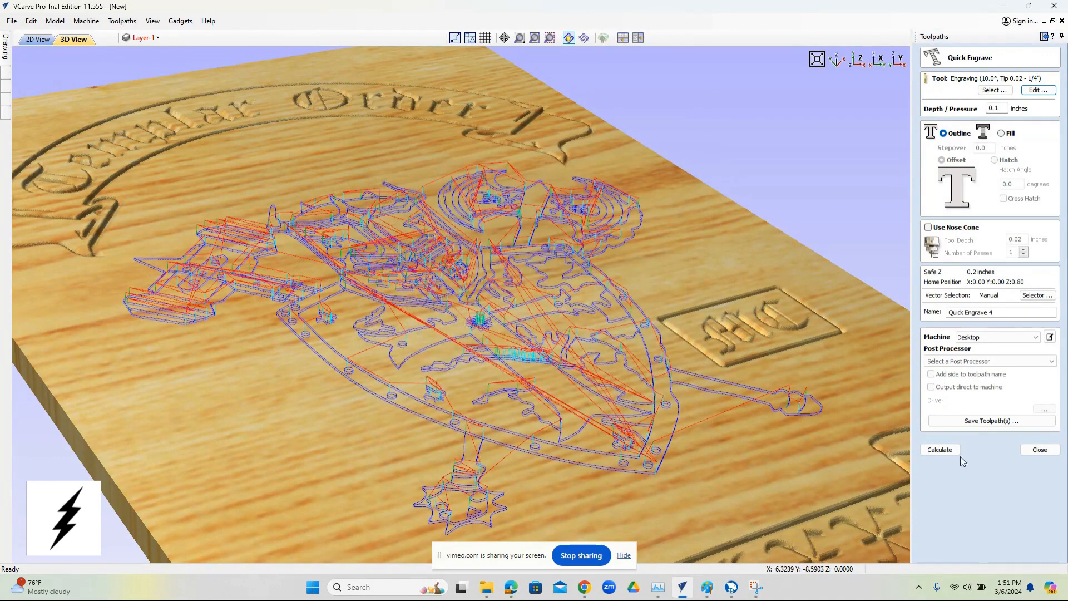
{"action": "left_click", "coordinate": [939, 450]}
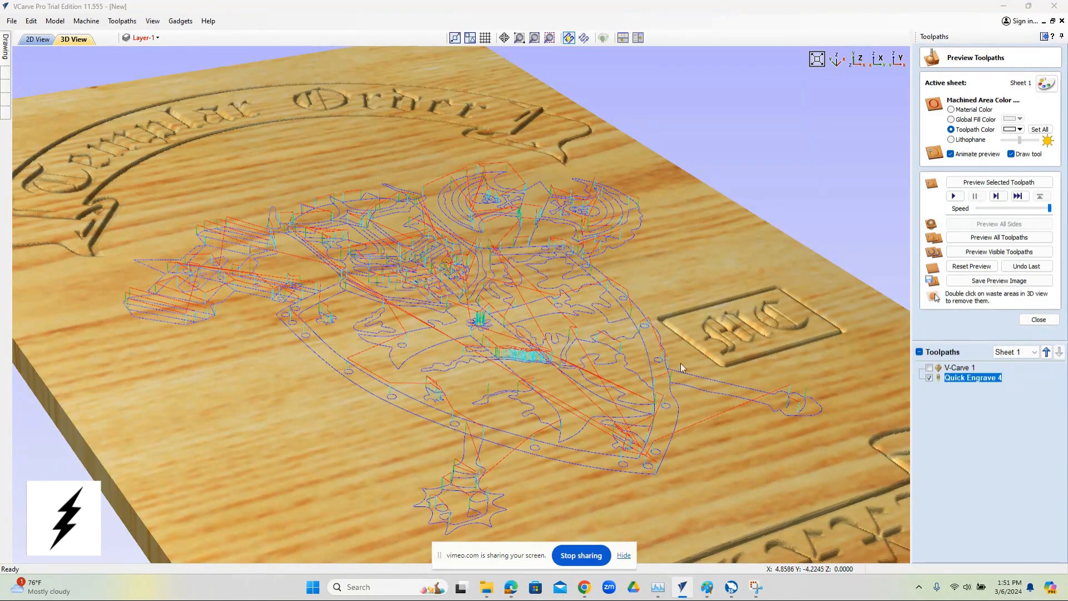
Run the animated preview of the Quick Engrave toolpath and inspect the carved board from several angles
{"action": "scroll", "coordinate": [832, 352], "scroll_direction": "down", "scroll_amount": 2}
{"action": "left_click", "coordinate": [953, 197]}
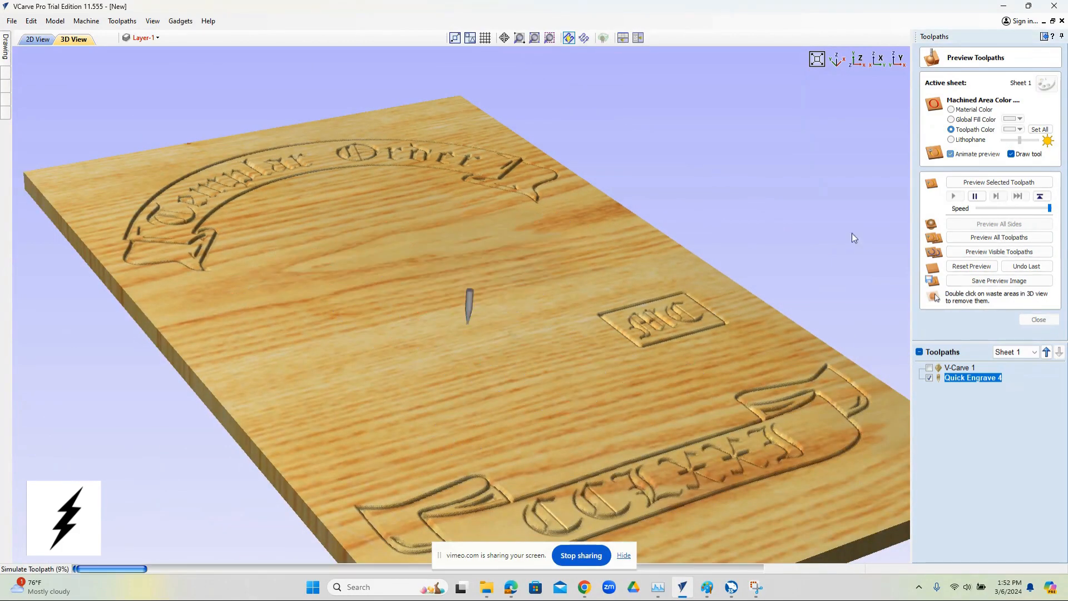
{"action": "scroll", "coordinate": [536, 328], "scroll_direction": "up", "scroll_amount": 2}
{"action": "scroll", "coordinate": [536, 328], "scroll_direction": "up", "scroll_amount": 5}
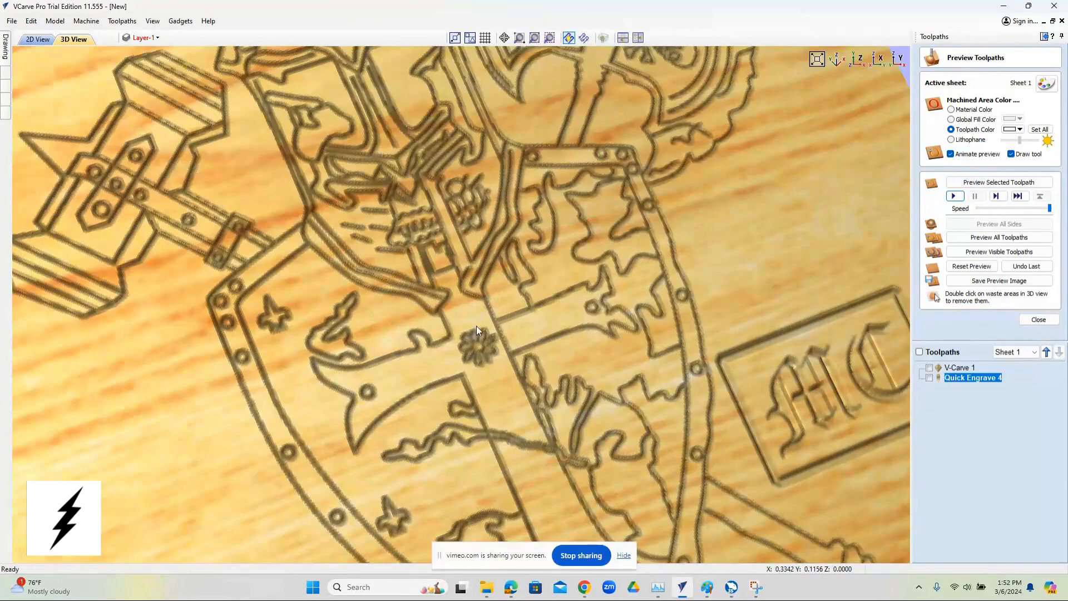
{"action": "left_click_drag", "start_coordinate": [476, 326], "coordinate": [415, 250]}
{"action": "scroll", "coordinate": [416, 248], "scroll_direction": "down", "scroll_amount": 8}
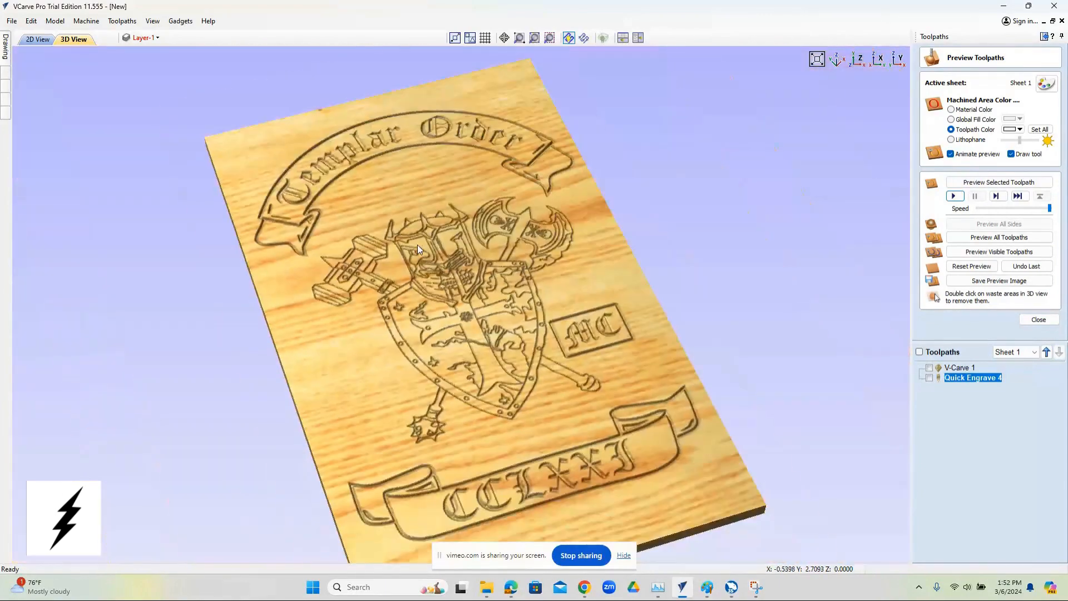
{"action": "left_click_drag", "start_coordinate": [431, 309], "coordinate": [524, 293]}
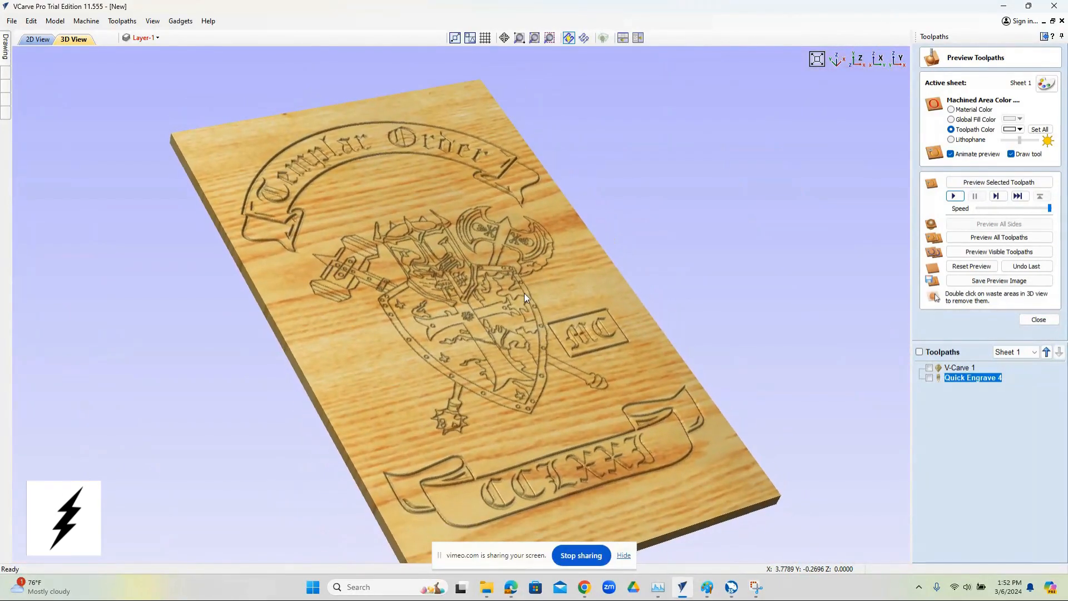